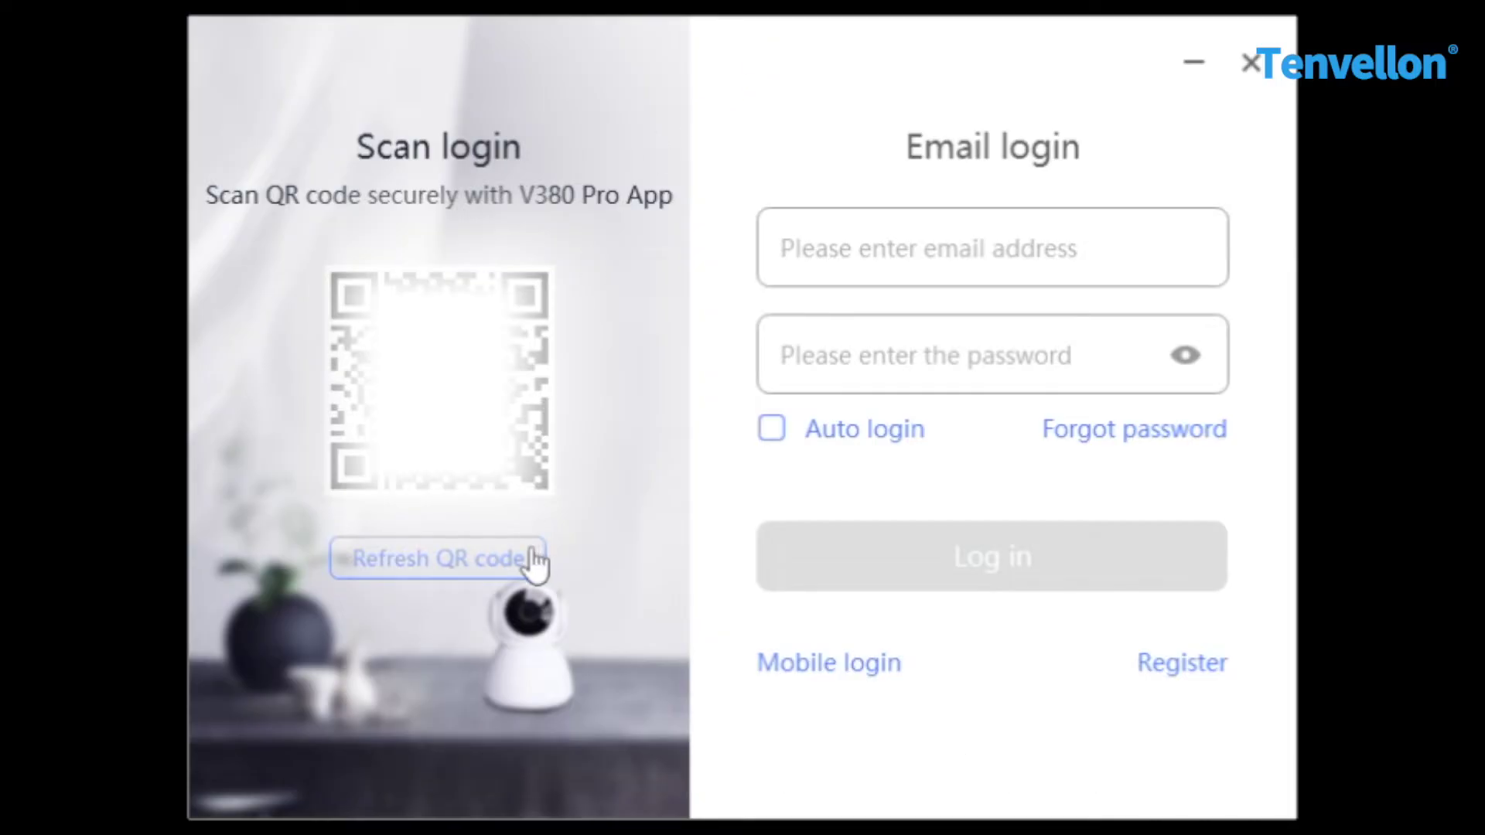
Show the live feeds of both cameras in the default device group in the first two channels of the grid
mouse_move(531, 302)
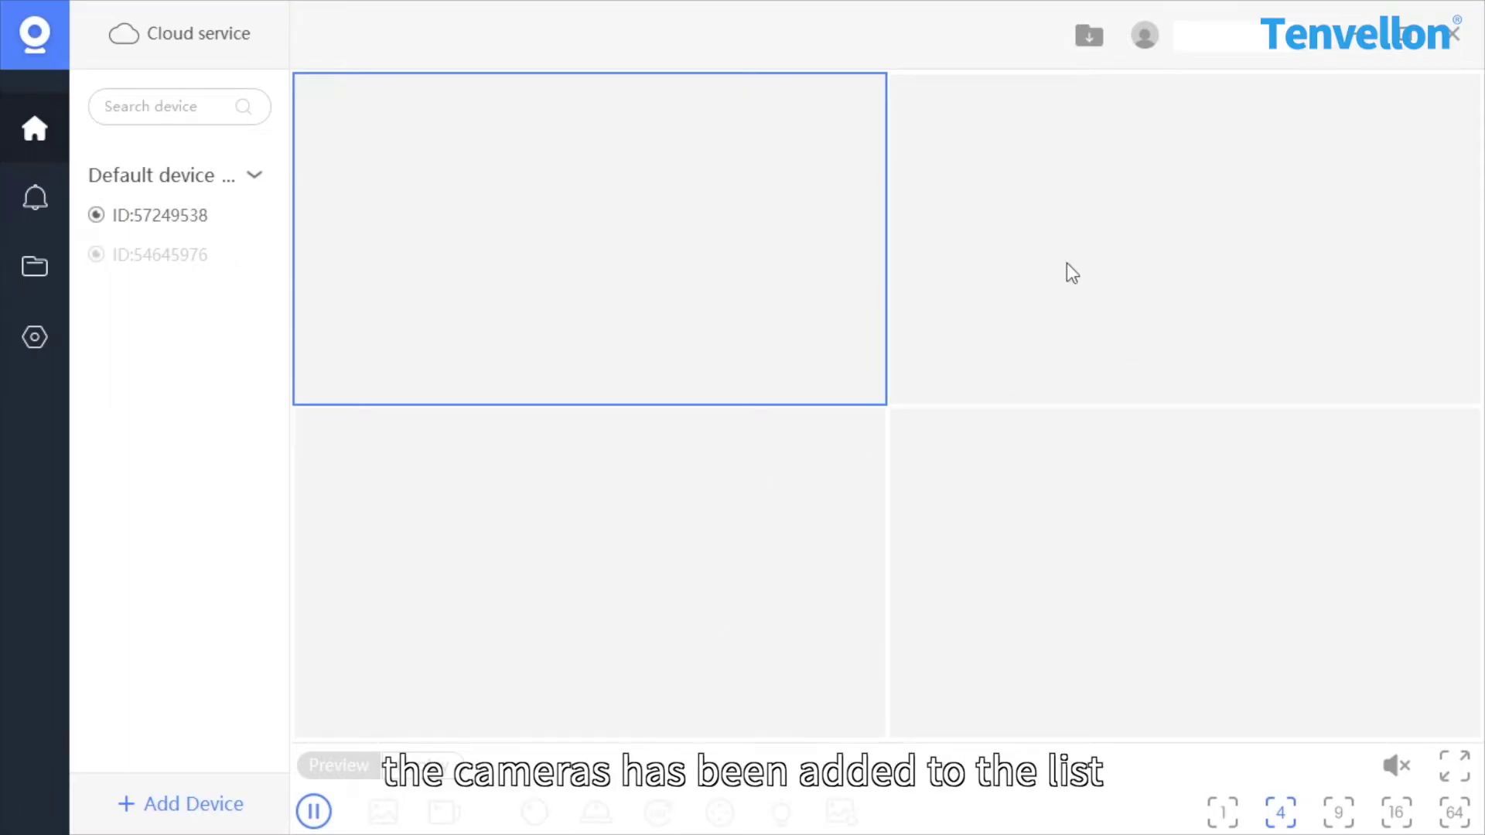
double_click(197, 221)
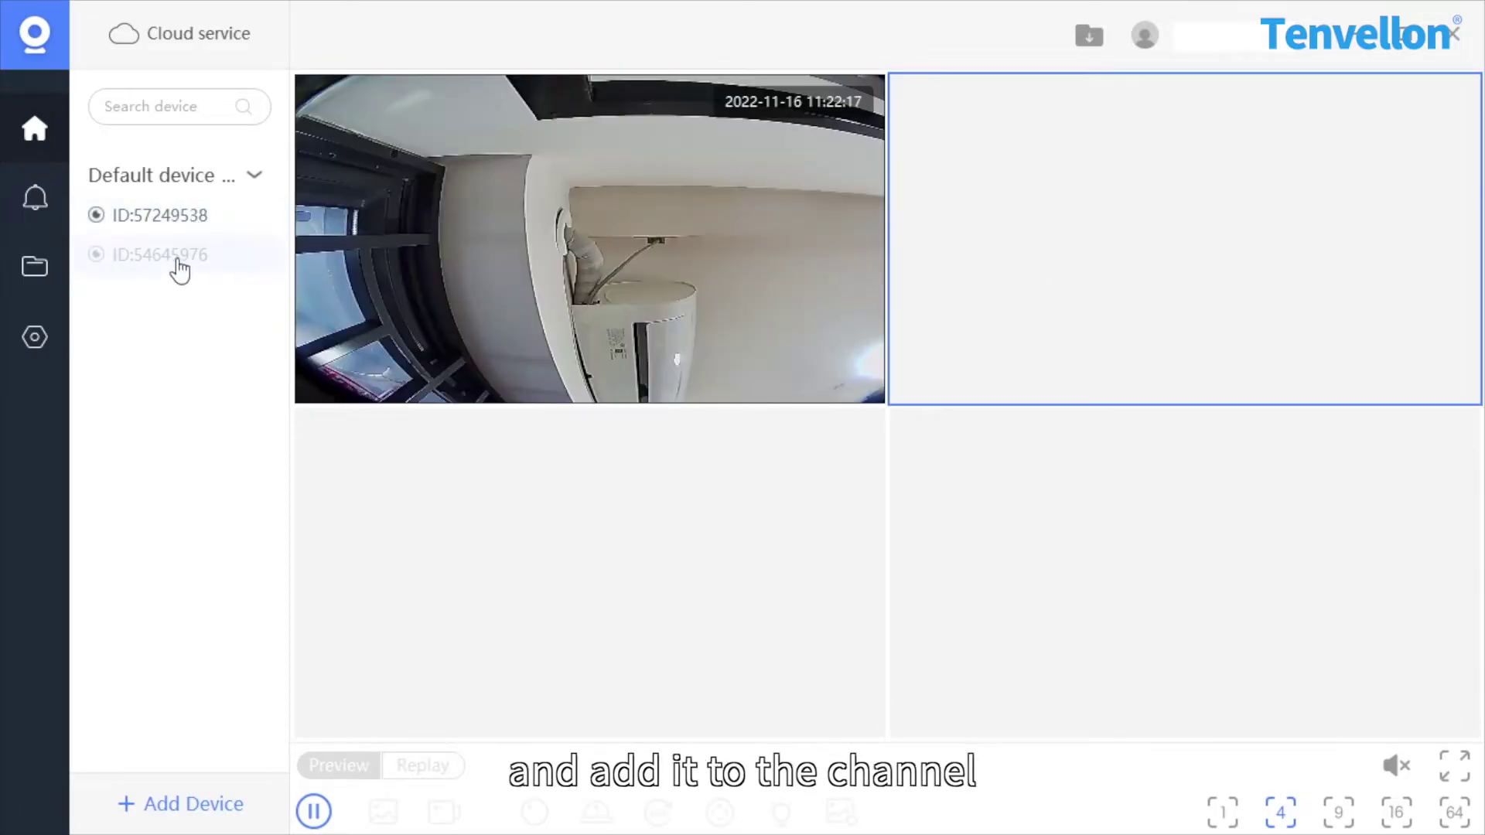
double_click(167, 258)
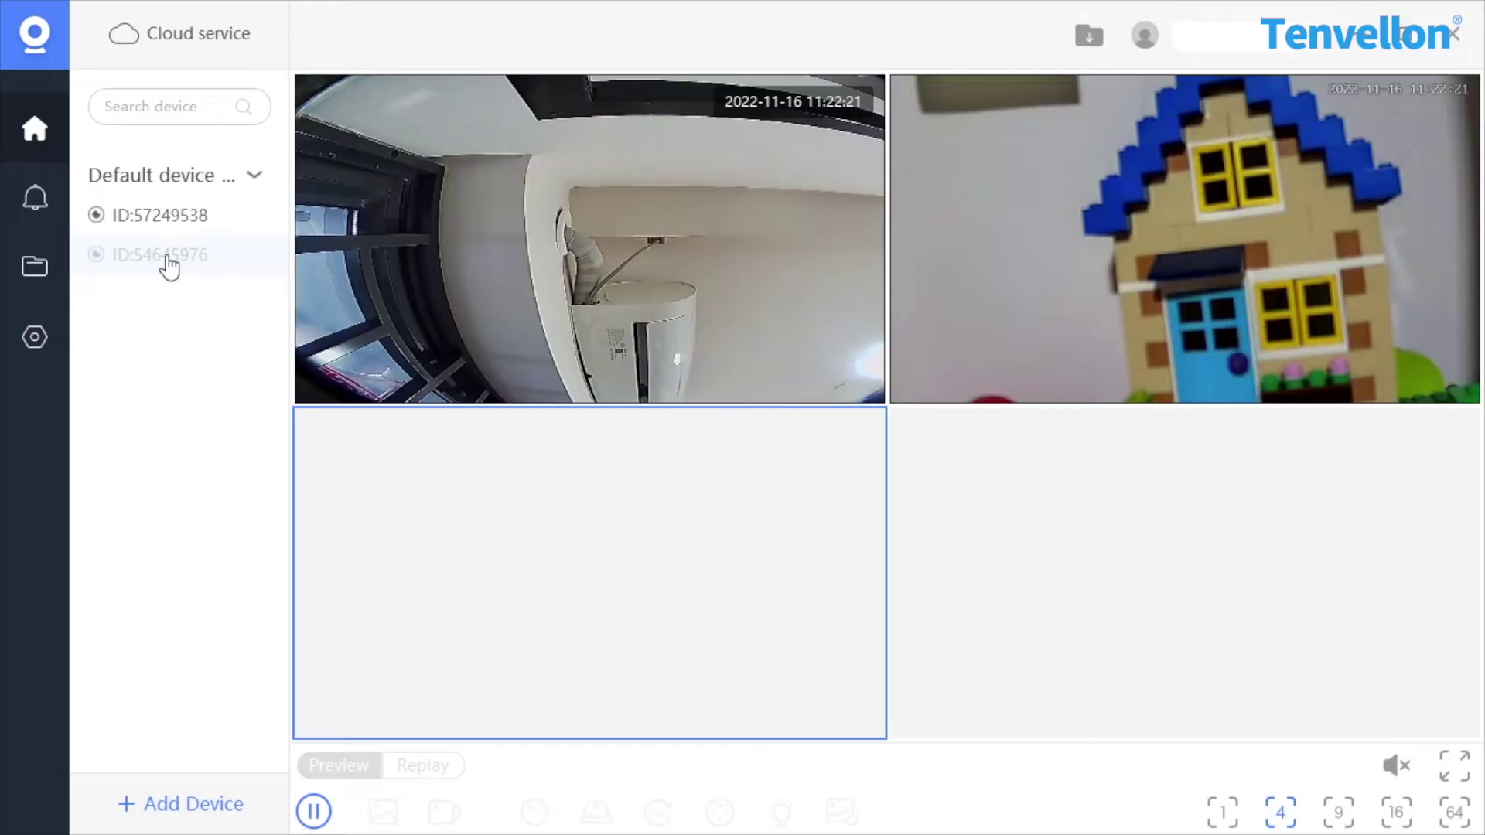
Select the toy house feed and split the preview grid into 16 channels, followed by 64 channels
left_click(1073, 258)
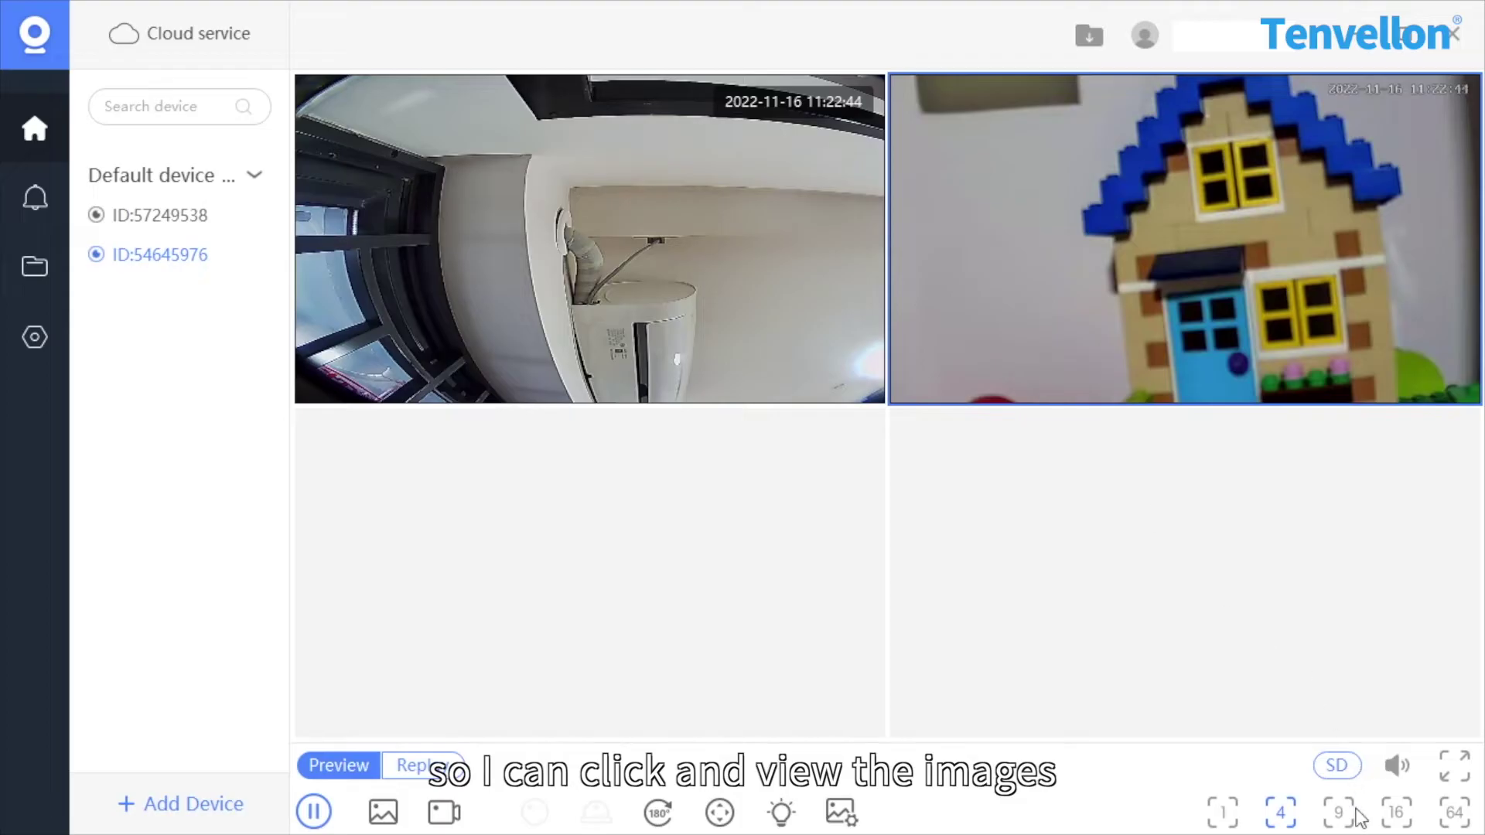
left_click(1404, 823)
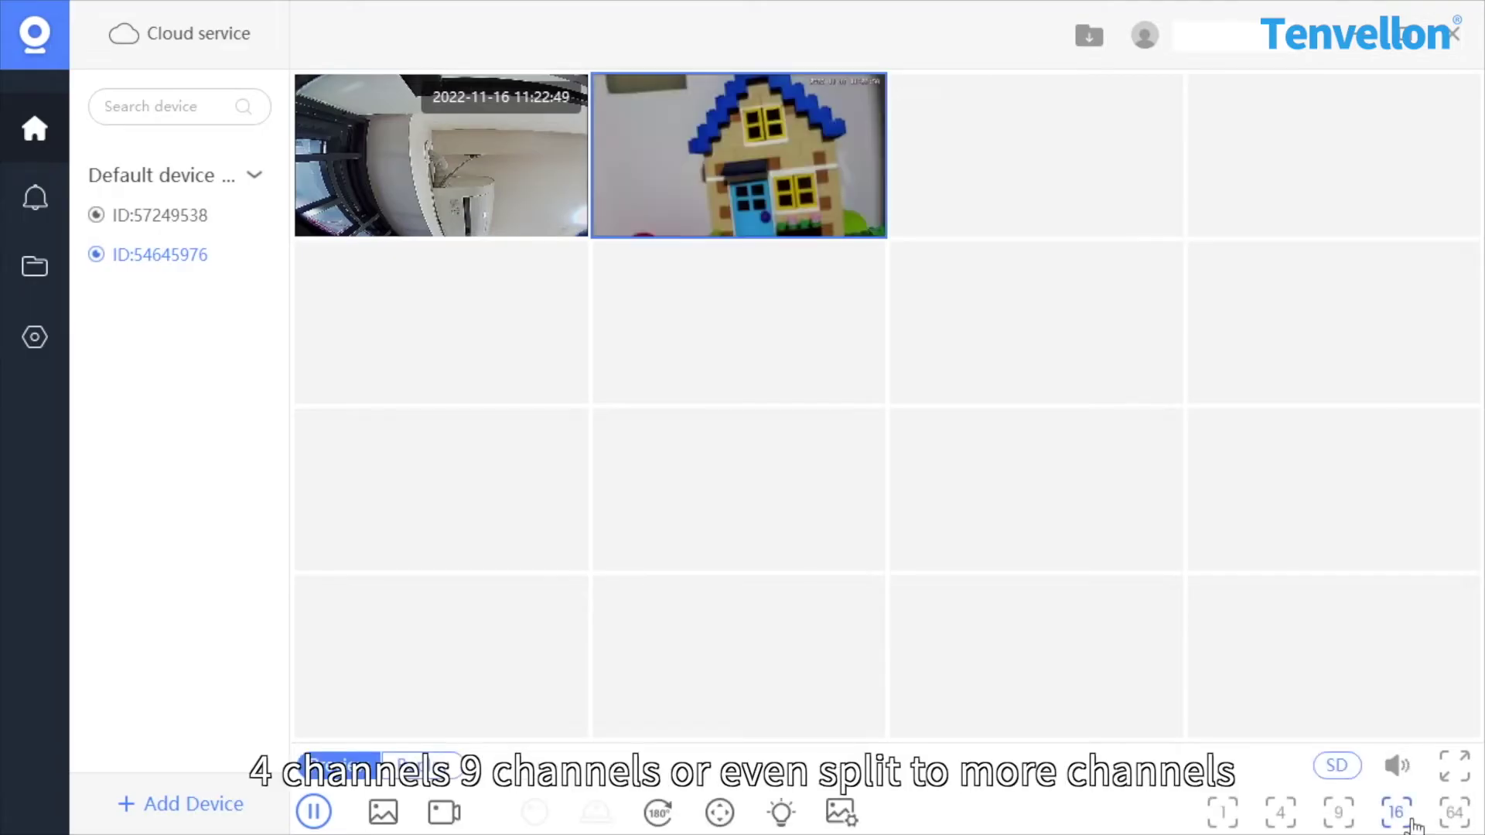
left_click(1470, 825)
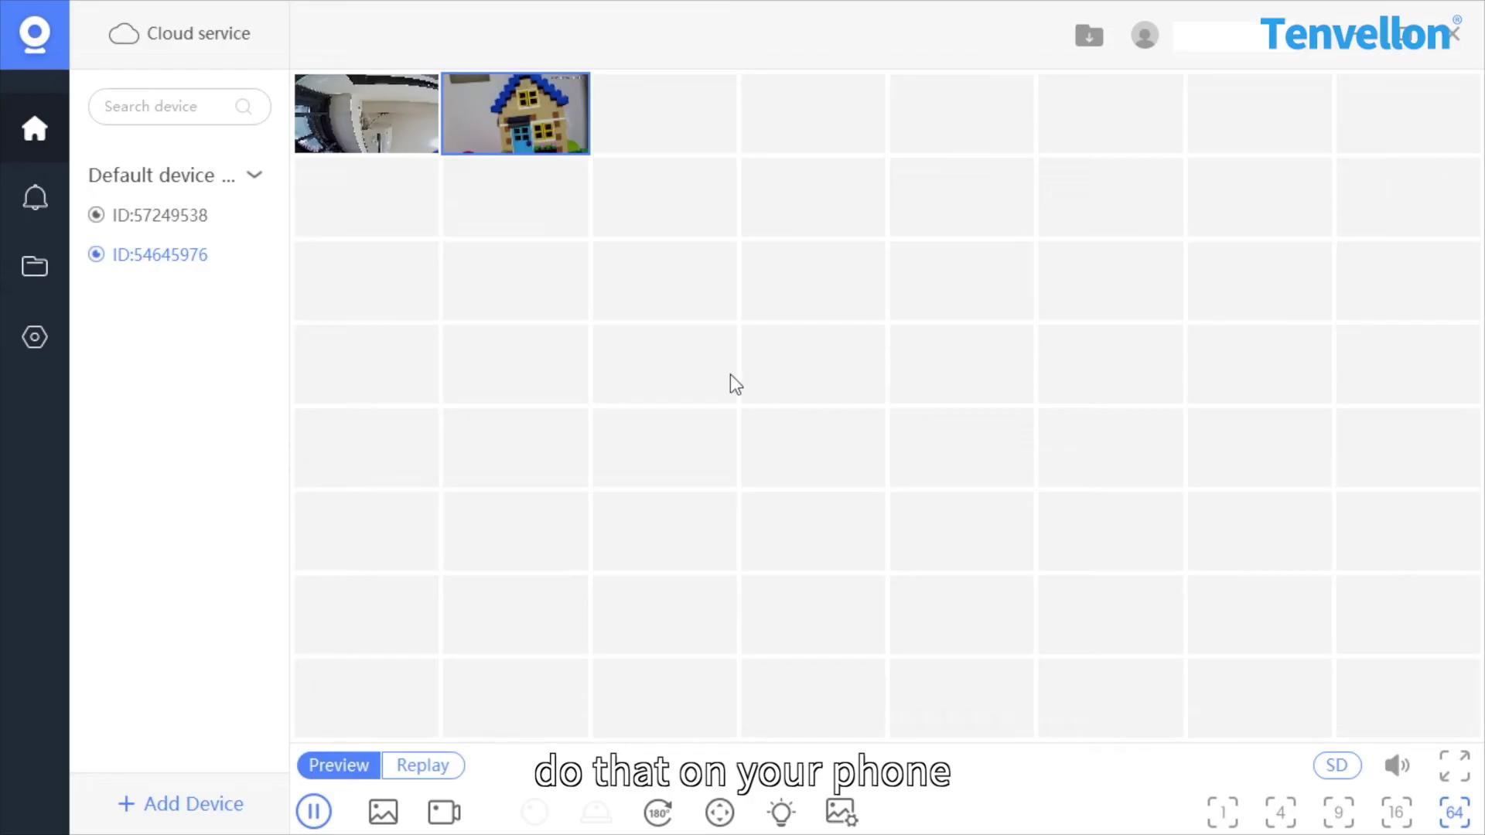
Add a new device group and try to move the first listed camera to a group
right_click(212, 180)
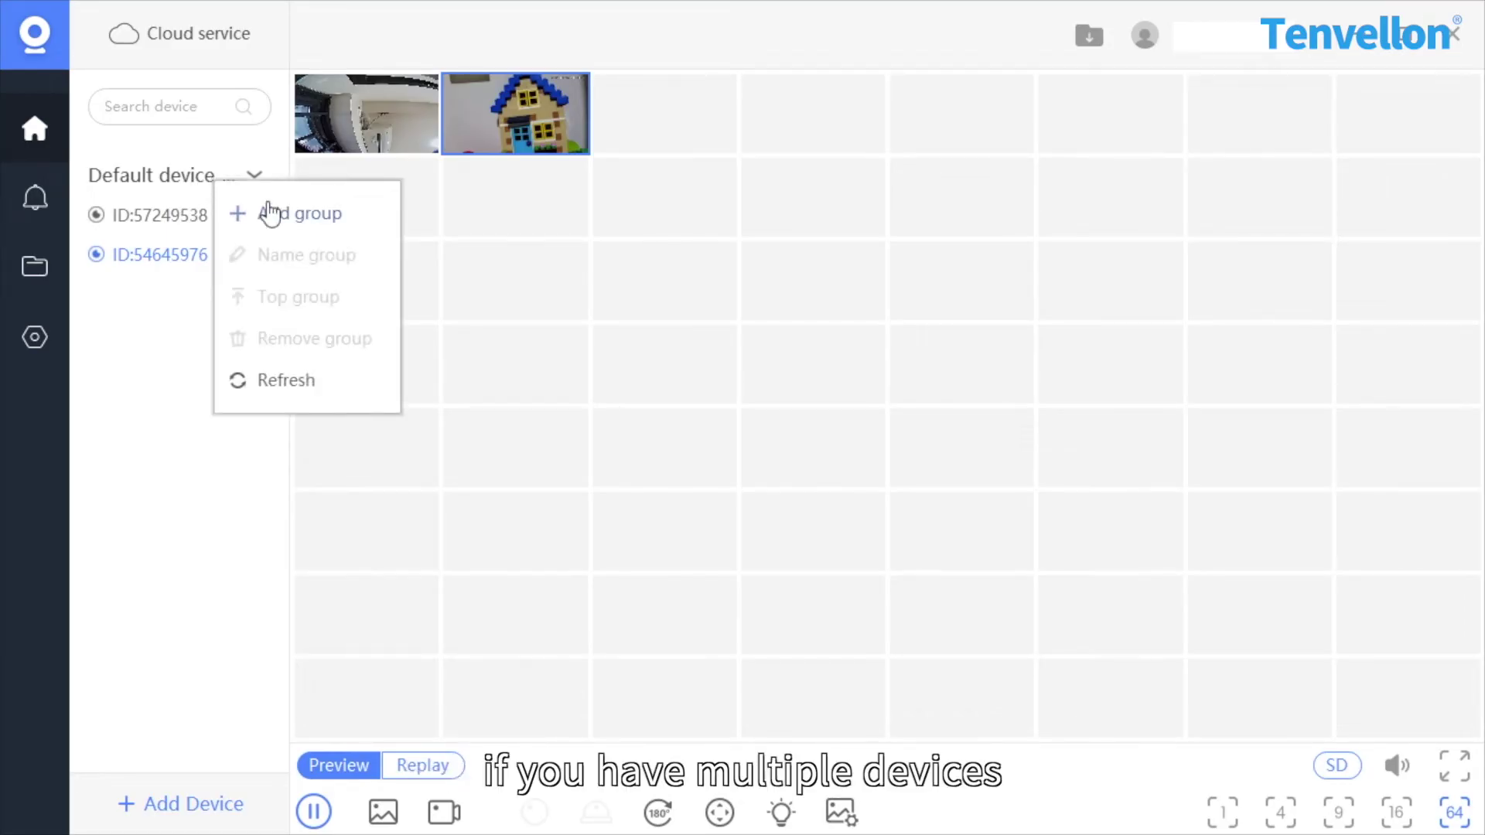
left_click(788, 440)
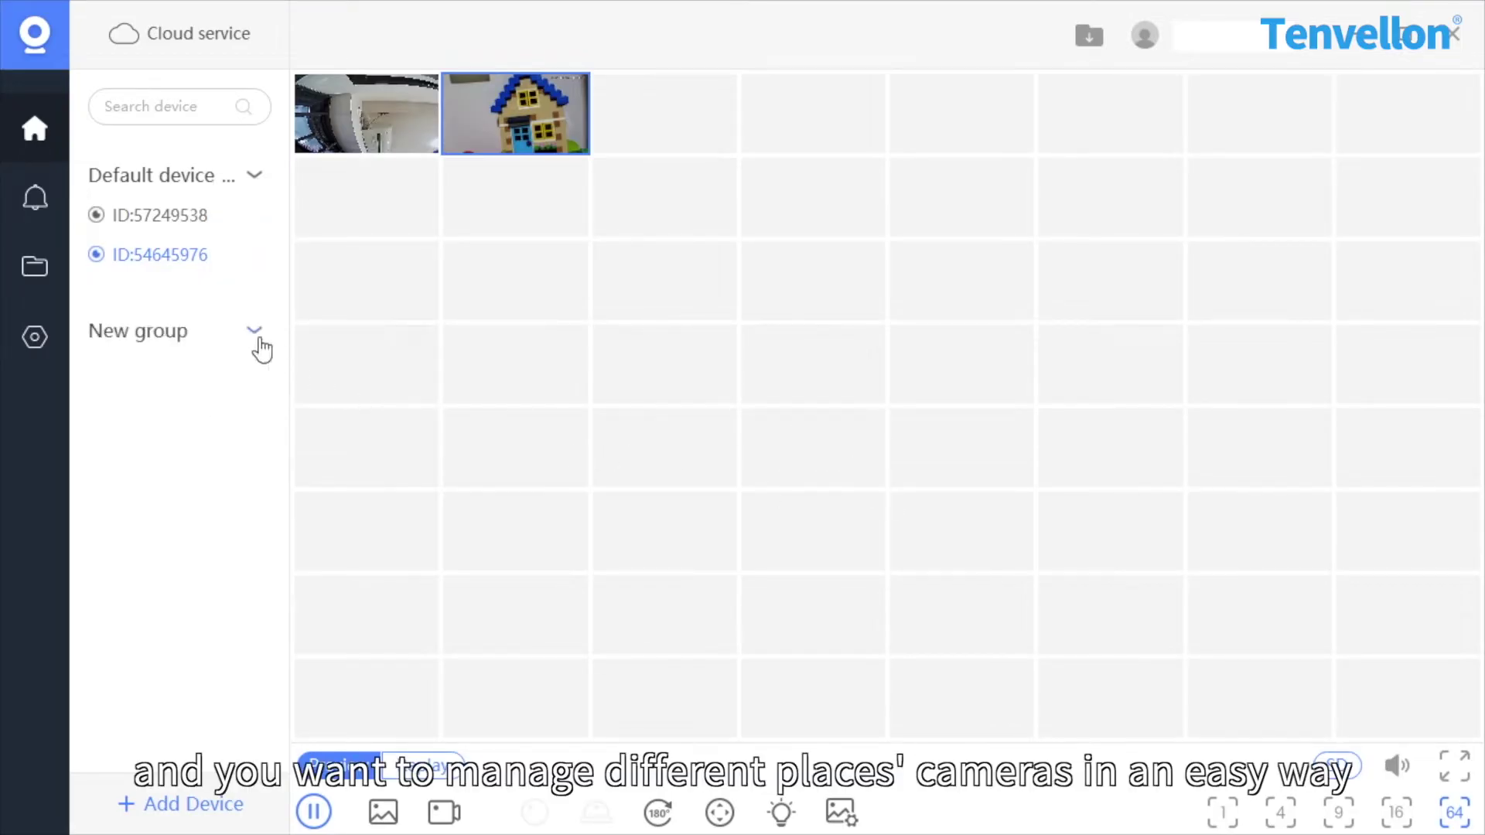
right_click(207, 255)
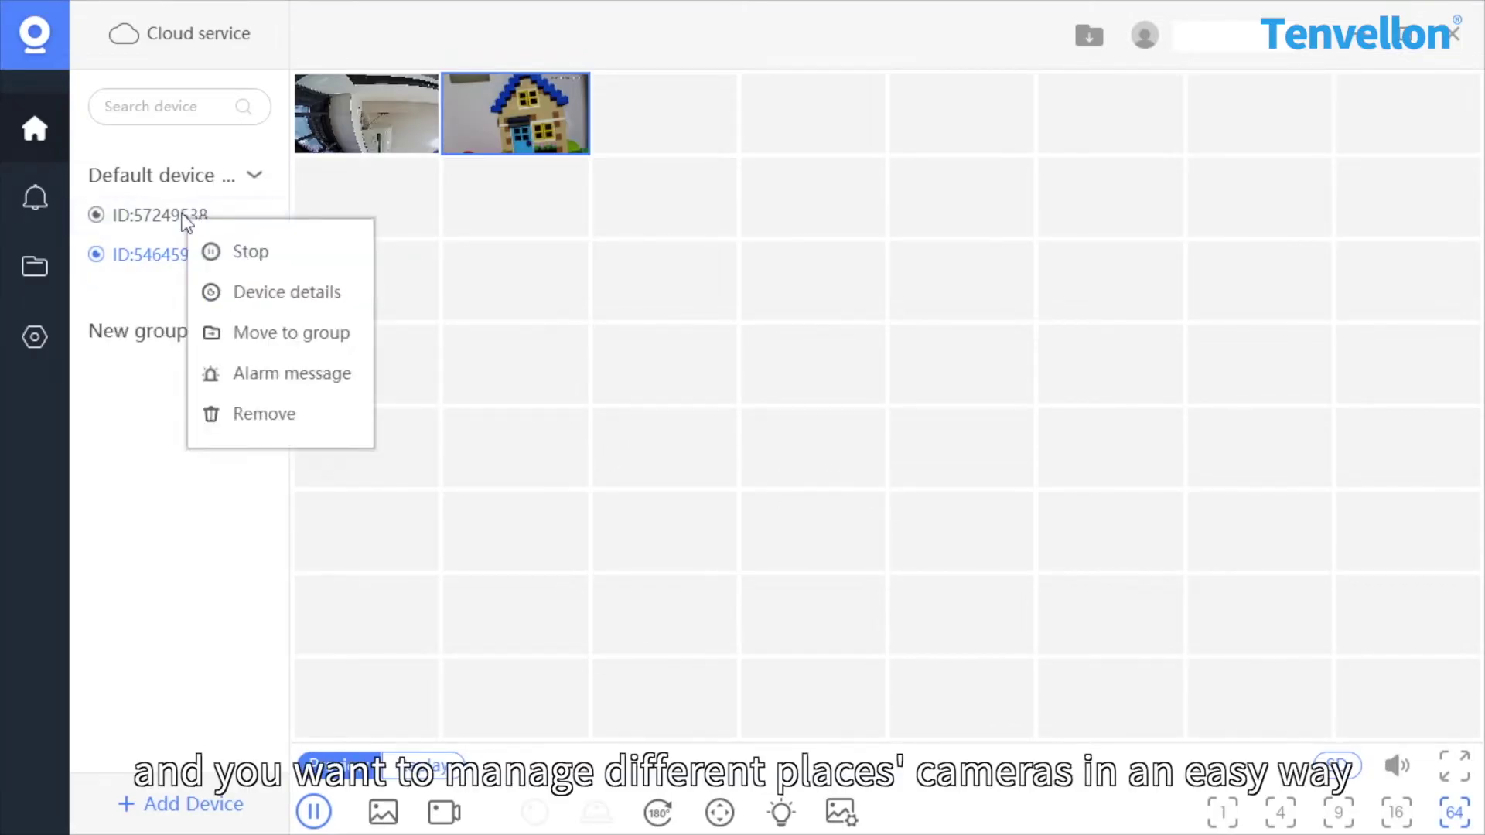
left_click(293, 338)
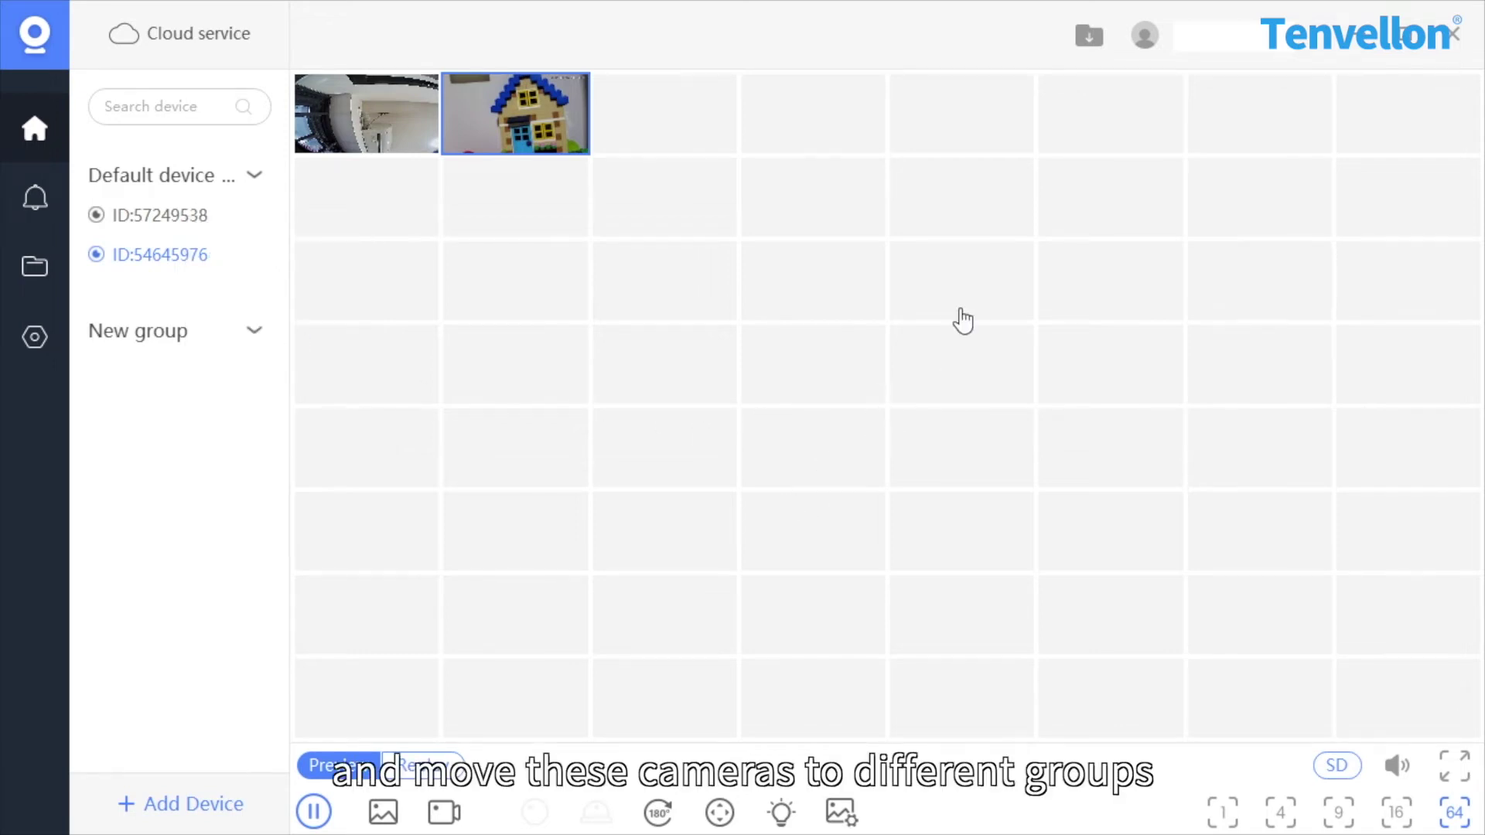
Remove the newly added device group from the device list
right_click(152, 332)
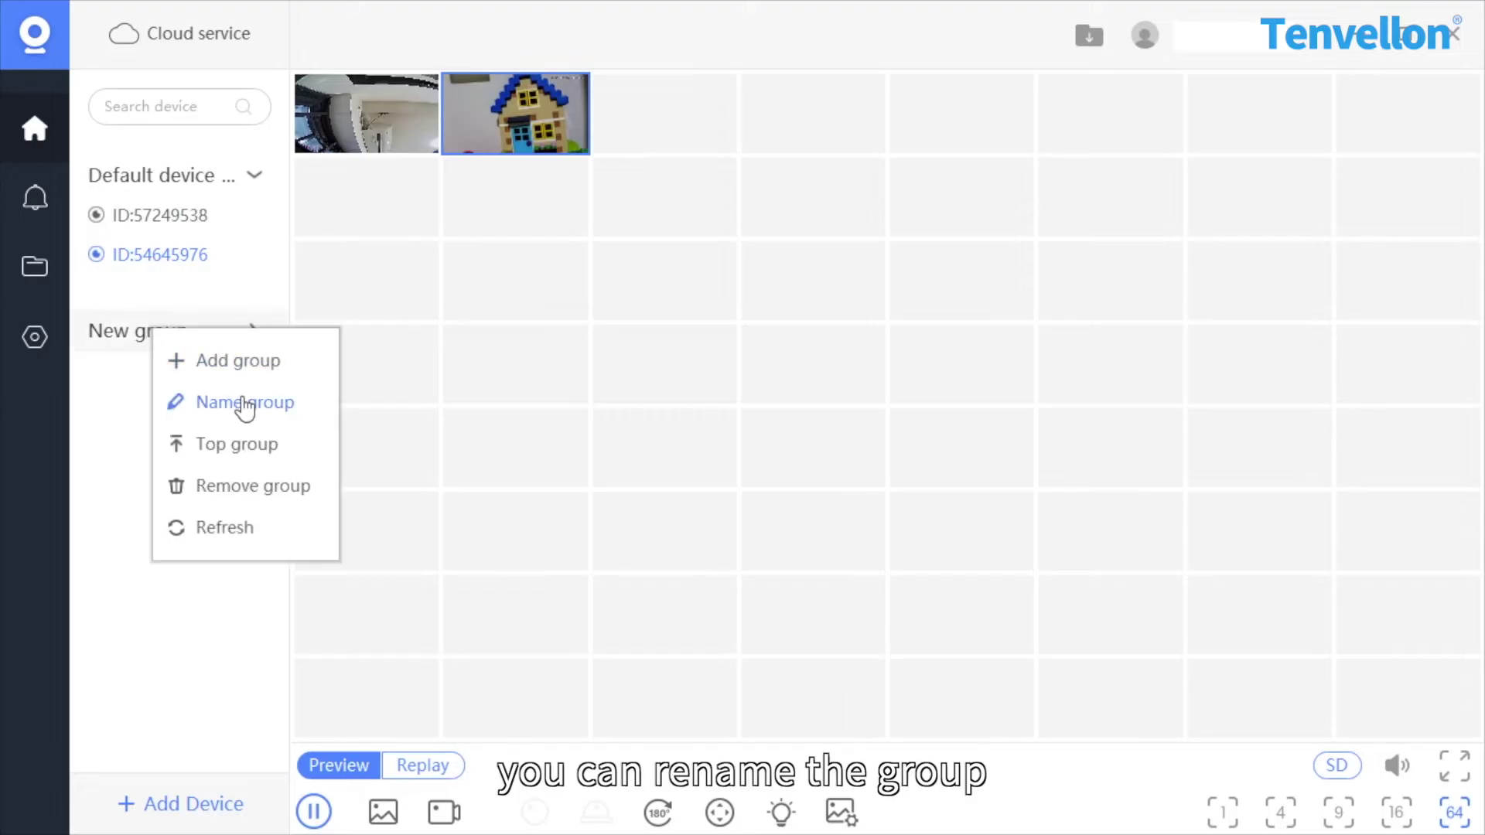
left_click(255, 485)
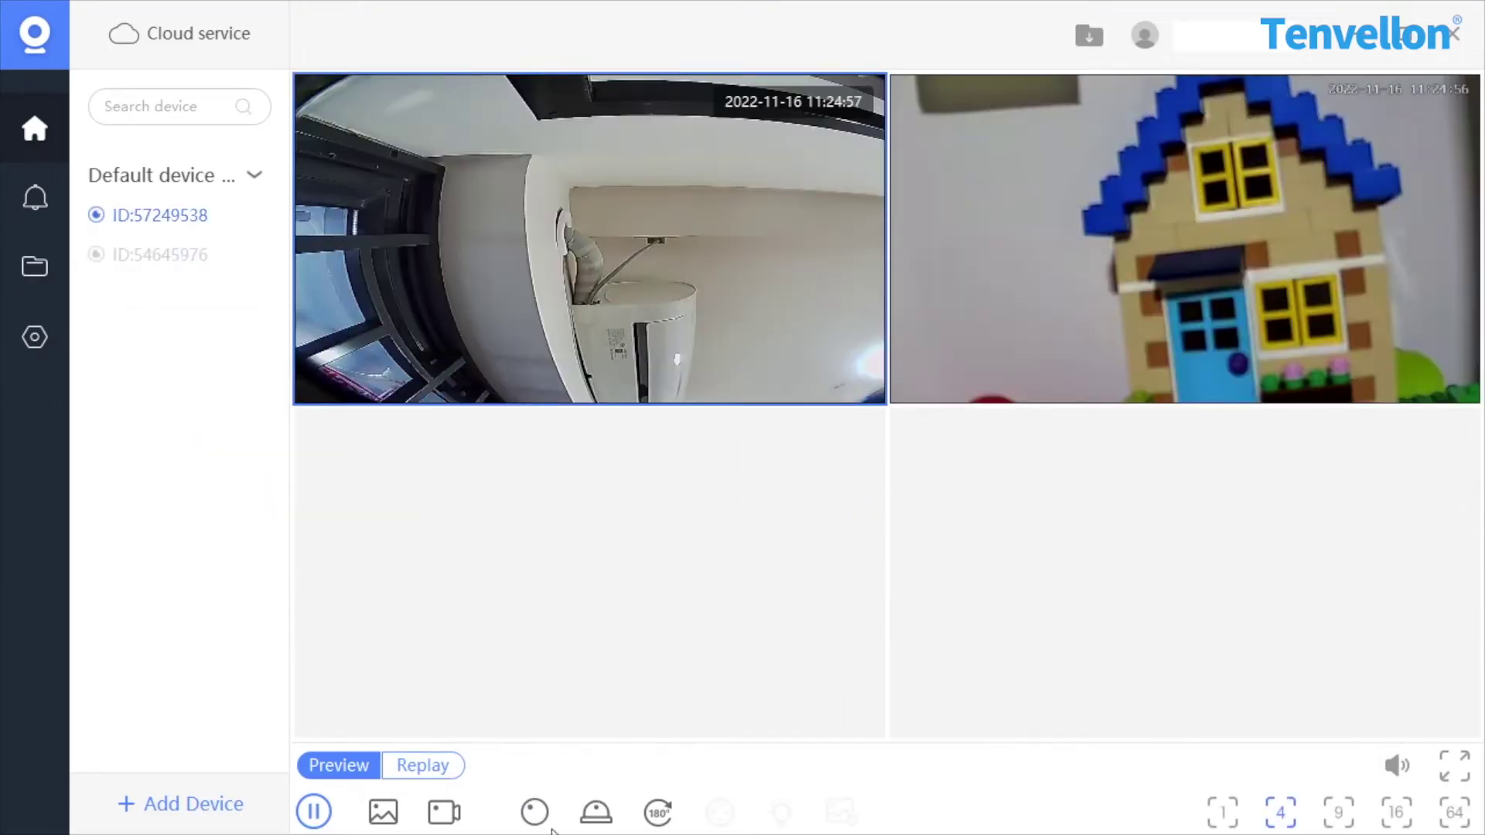
Switch the first camera's feed to the view with two stacked panorama strips and shift its viewing angle
left_click(534, 812)
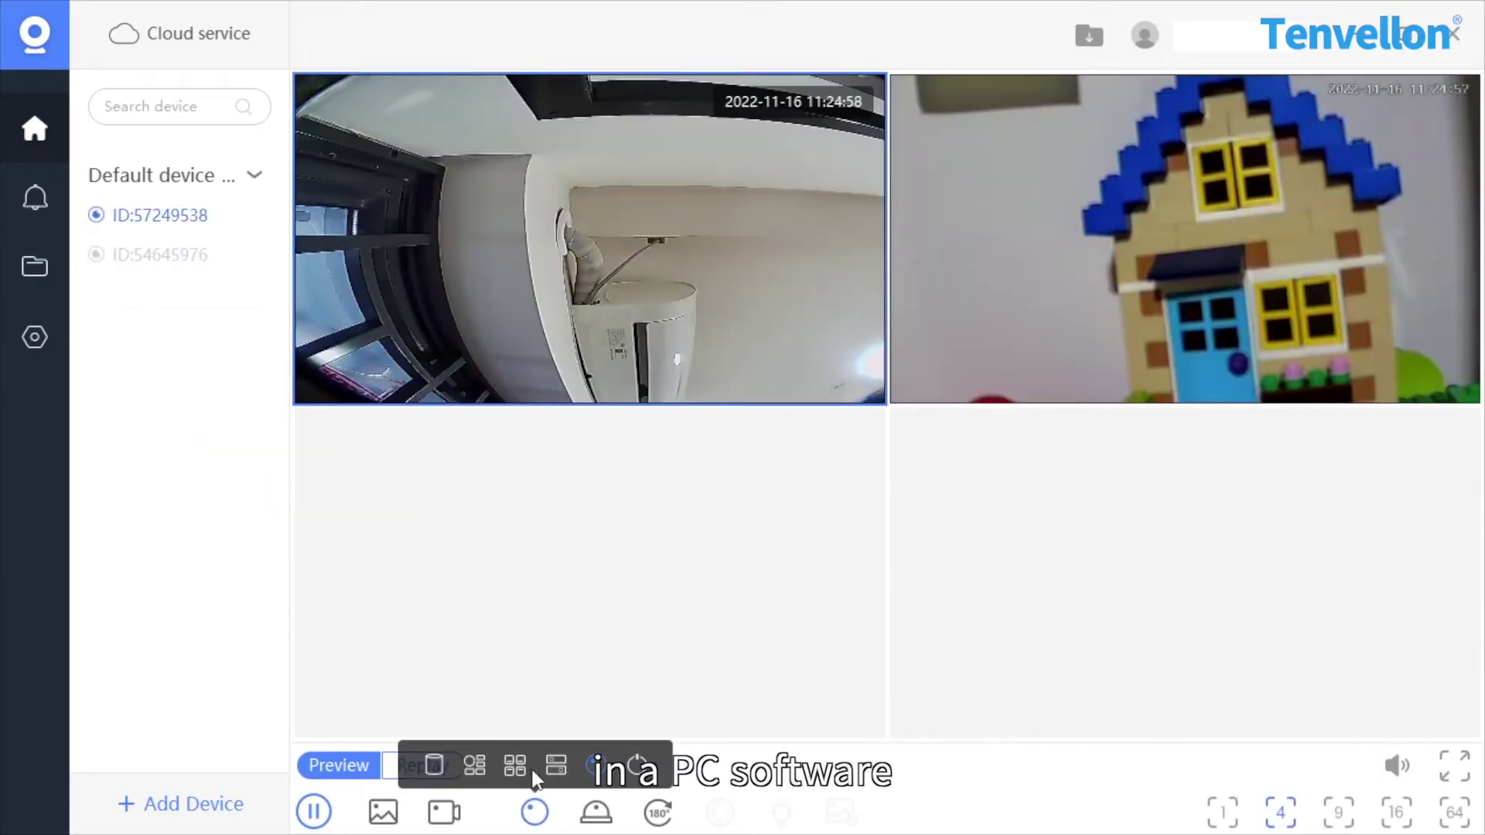
left_click(557, 766)
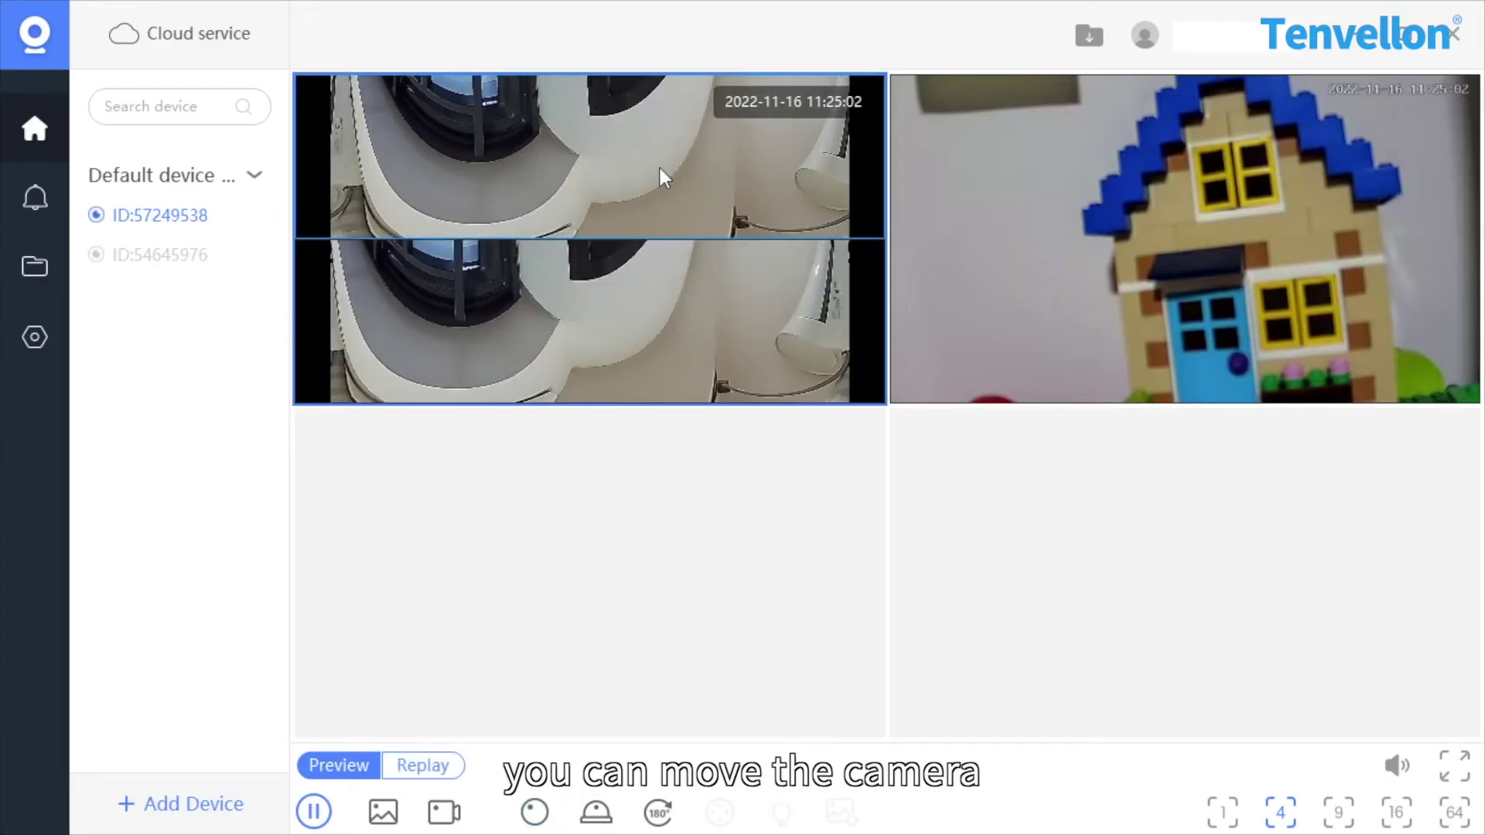
left_click_drag(680, 340, 753, 248)
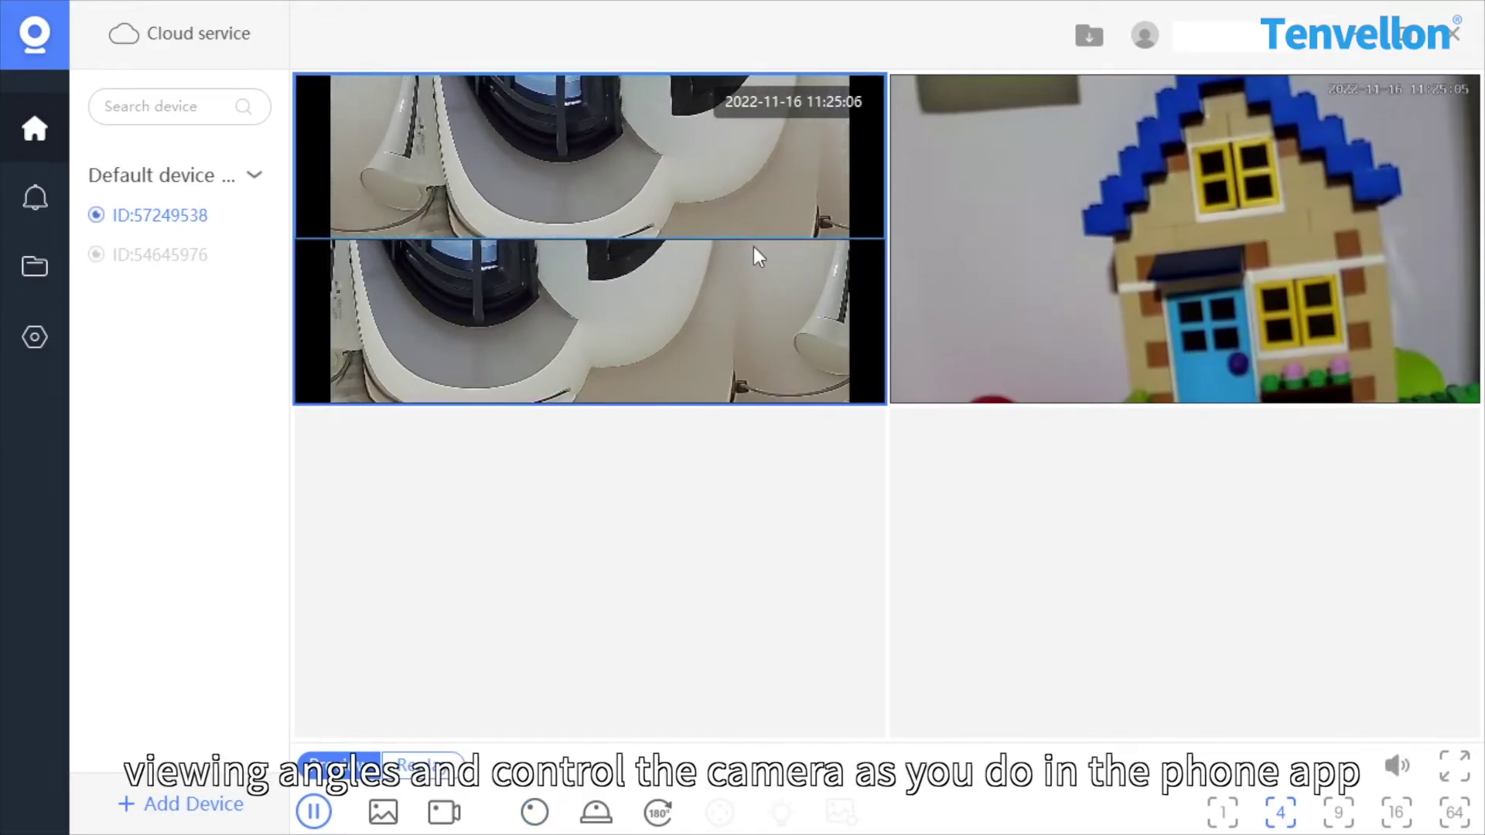
Select the toy house camera's feed, turn its light on and switch it off again
left_click(1085, 263)
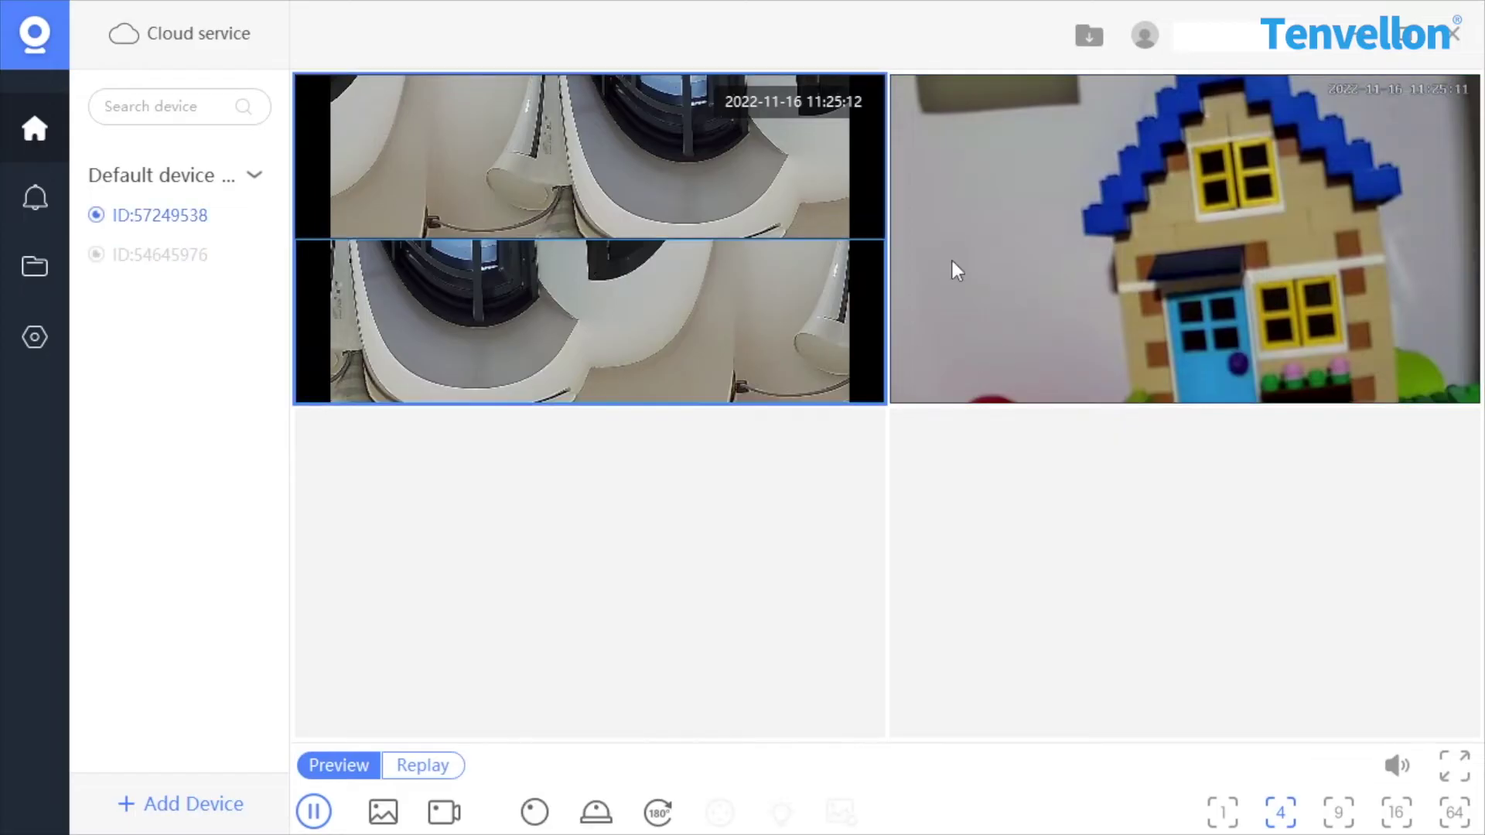
left_click(967, 305)
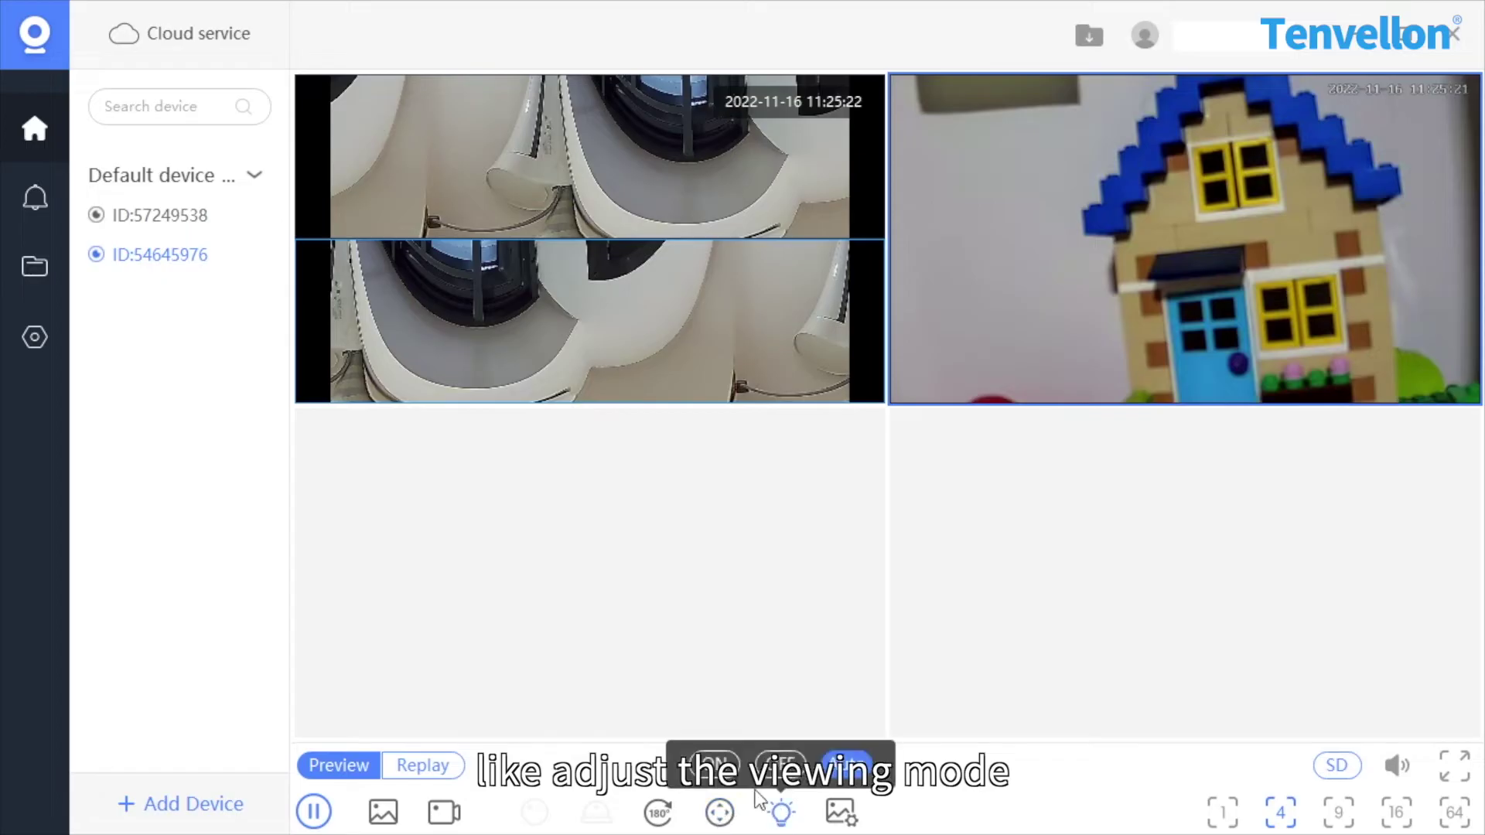
left_click(781, 814)
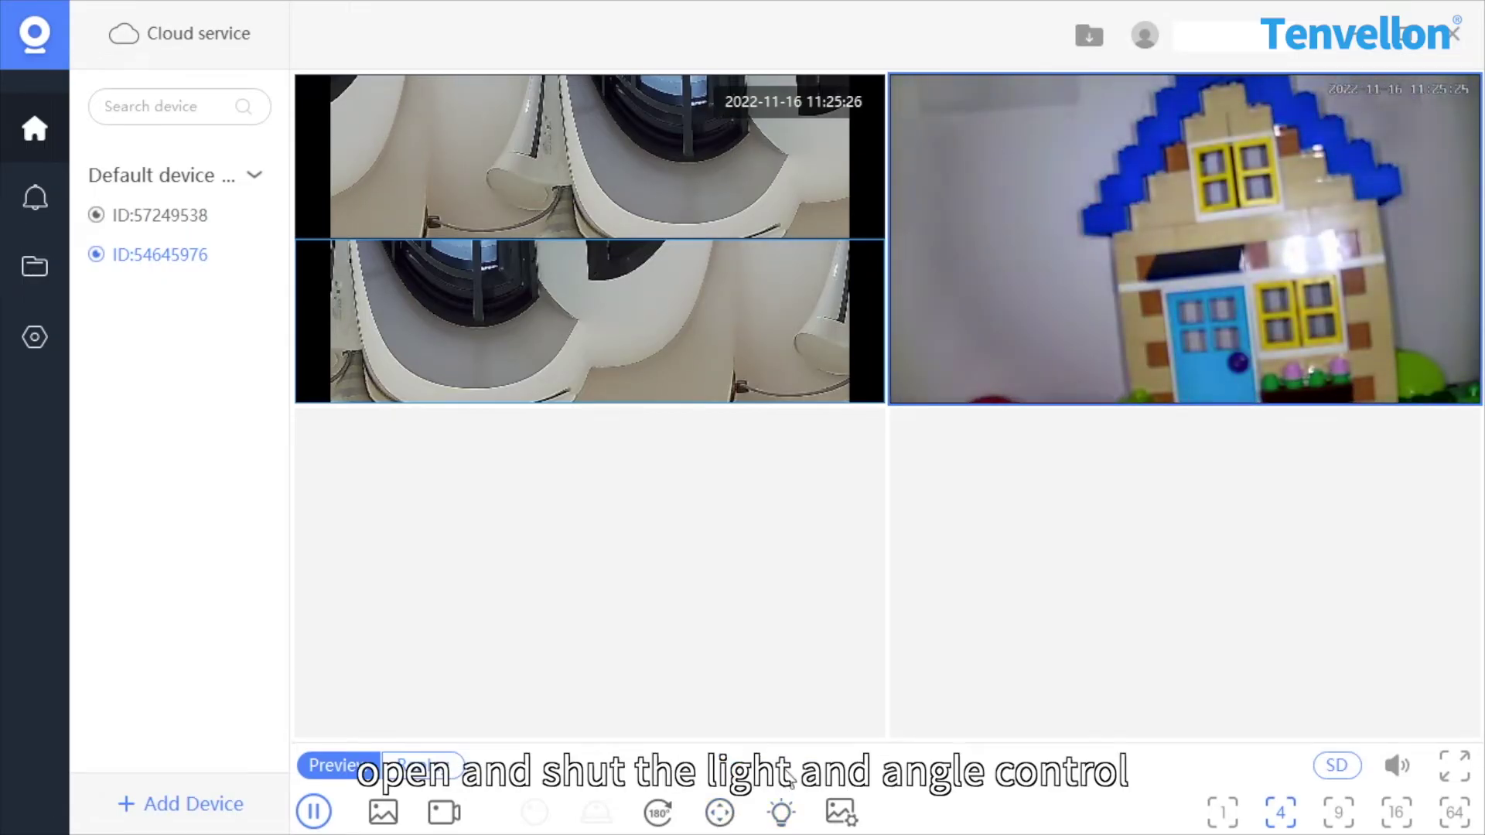
left_click(783, 812)
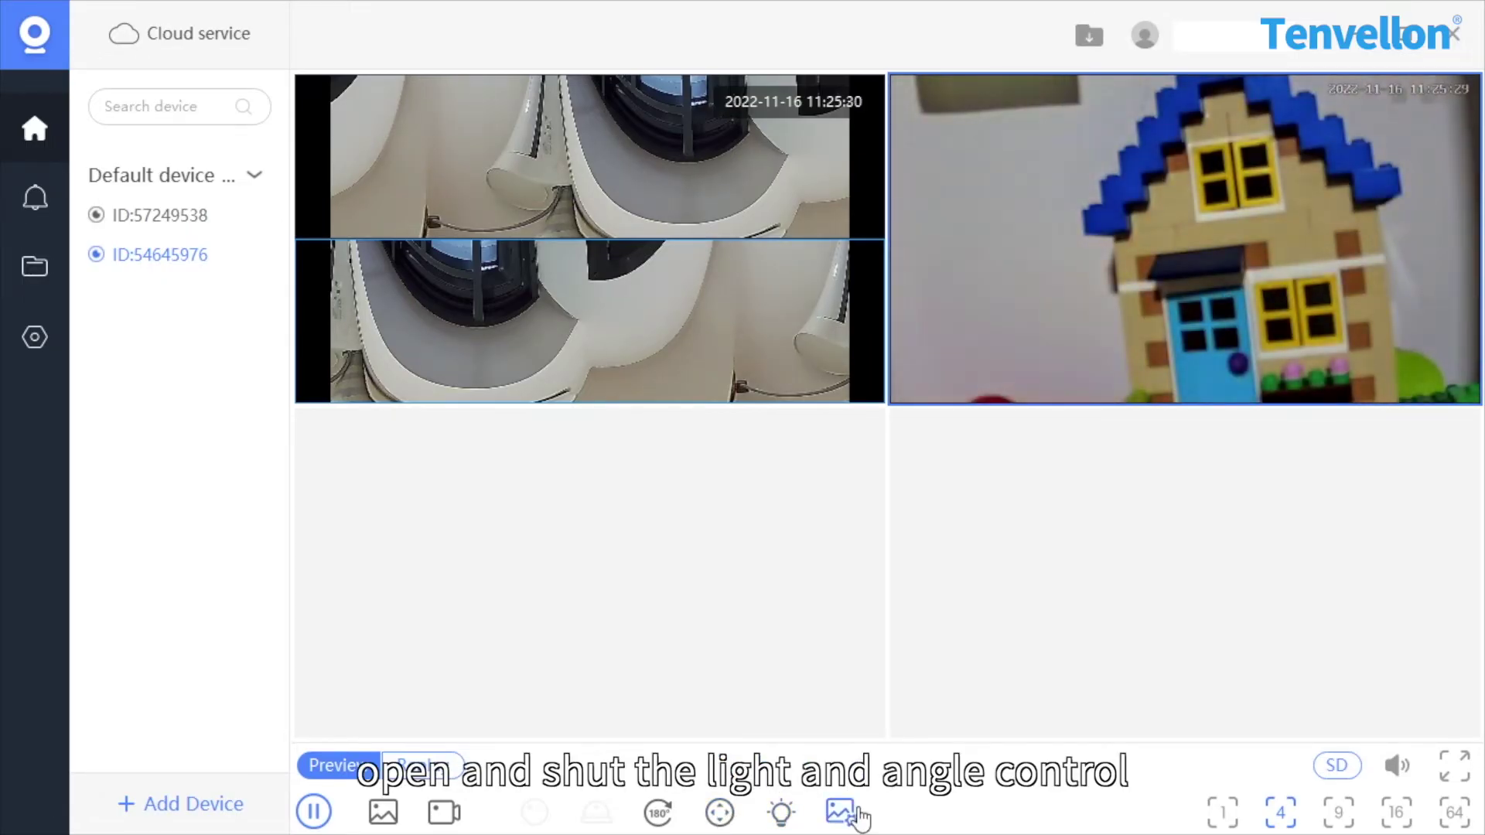
Open the picture settings and the angle control for the toy house camera
left_click(858, 817)
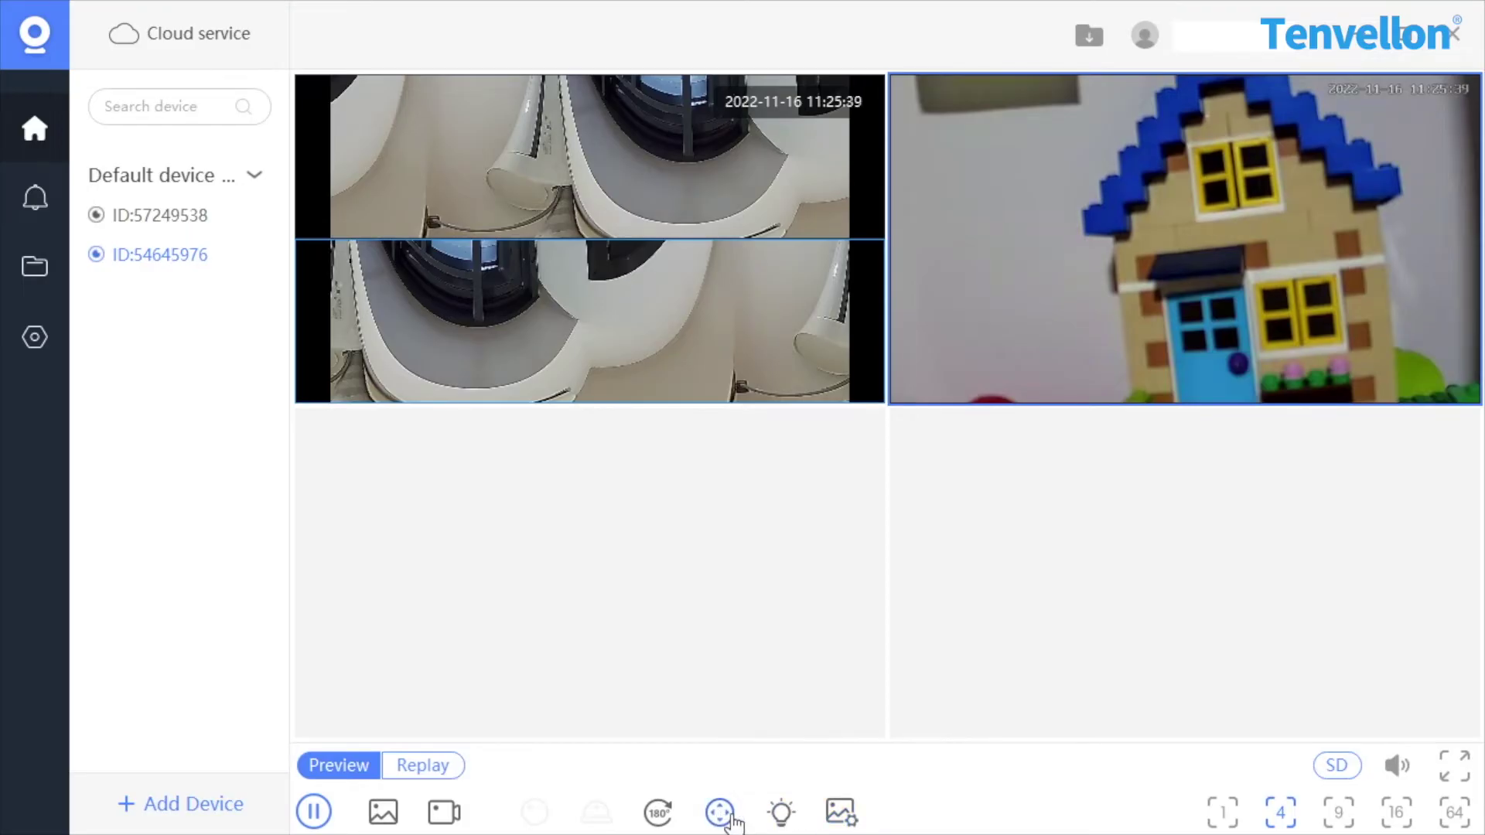
left_click(727, 816)
Take a snapshot of the first camera's feed and record a short video of it
left_click(758, 386)
left_click(383, 812)
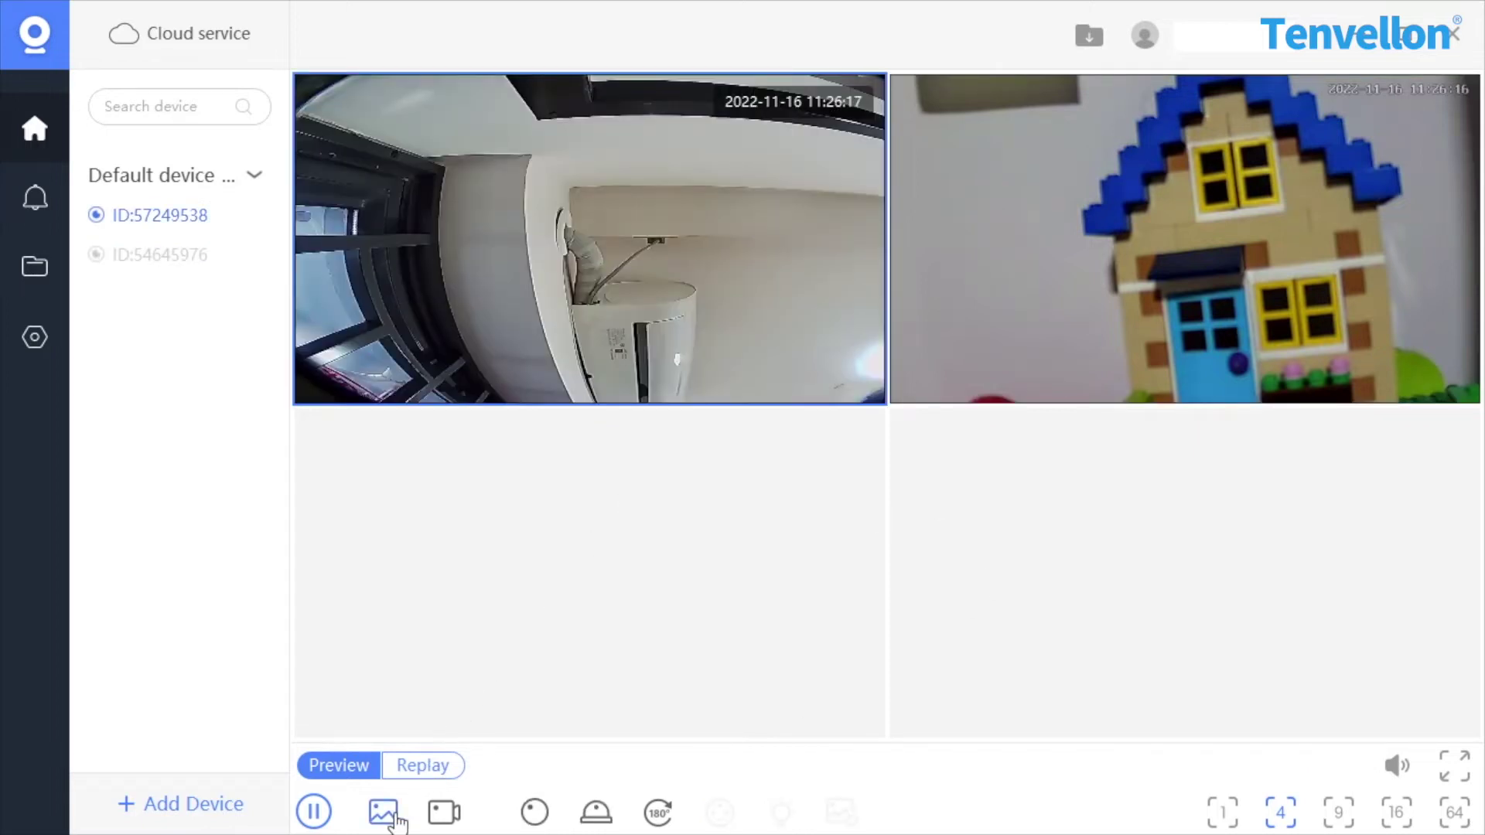
left_click(443, 812)
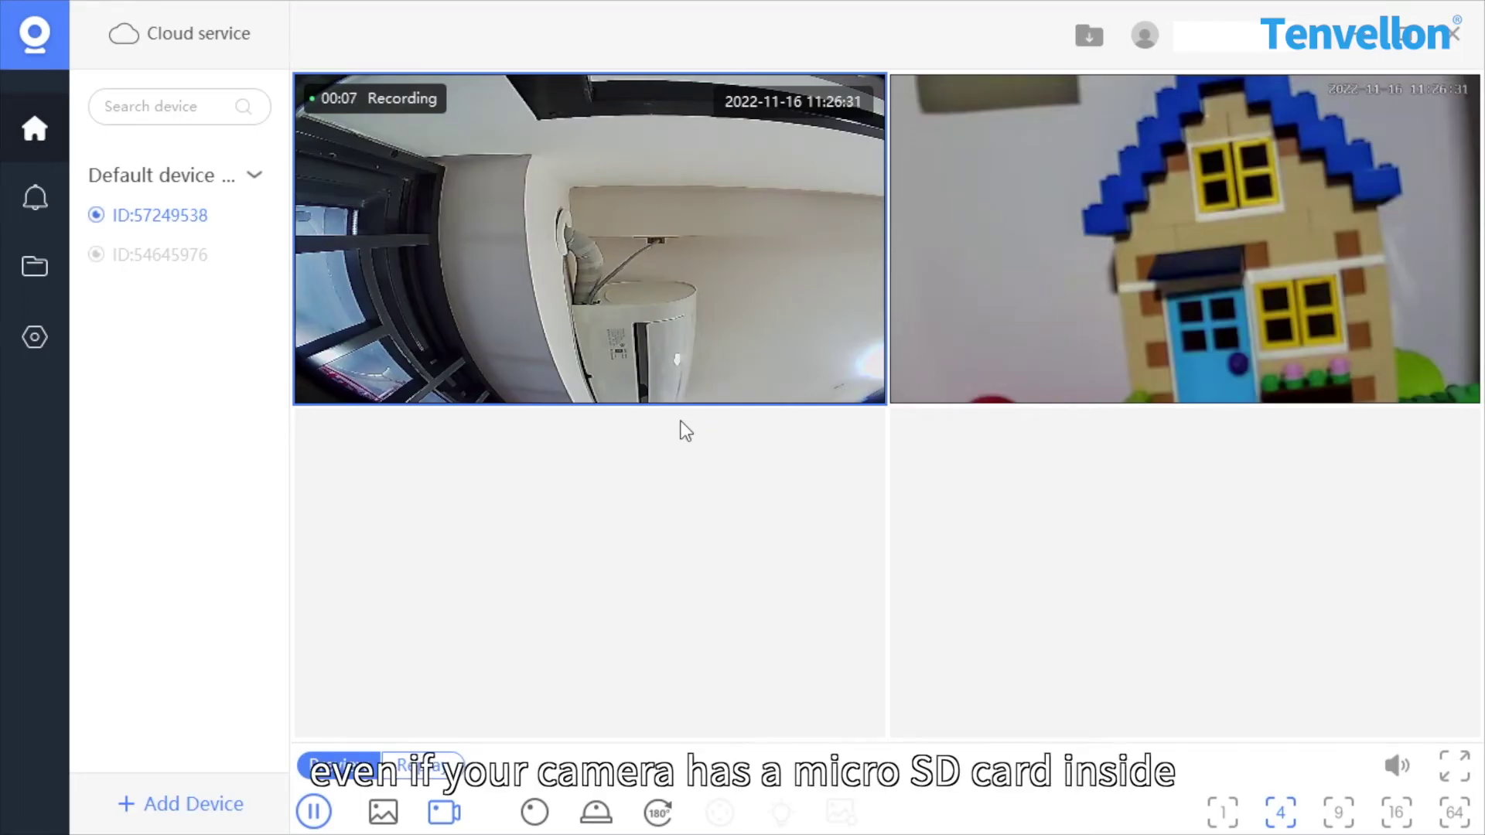
left_click(448, 812)
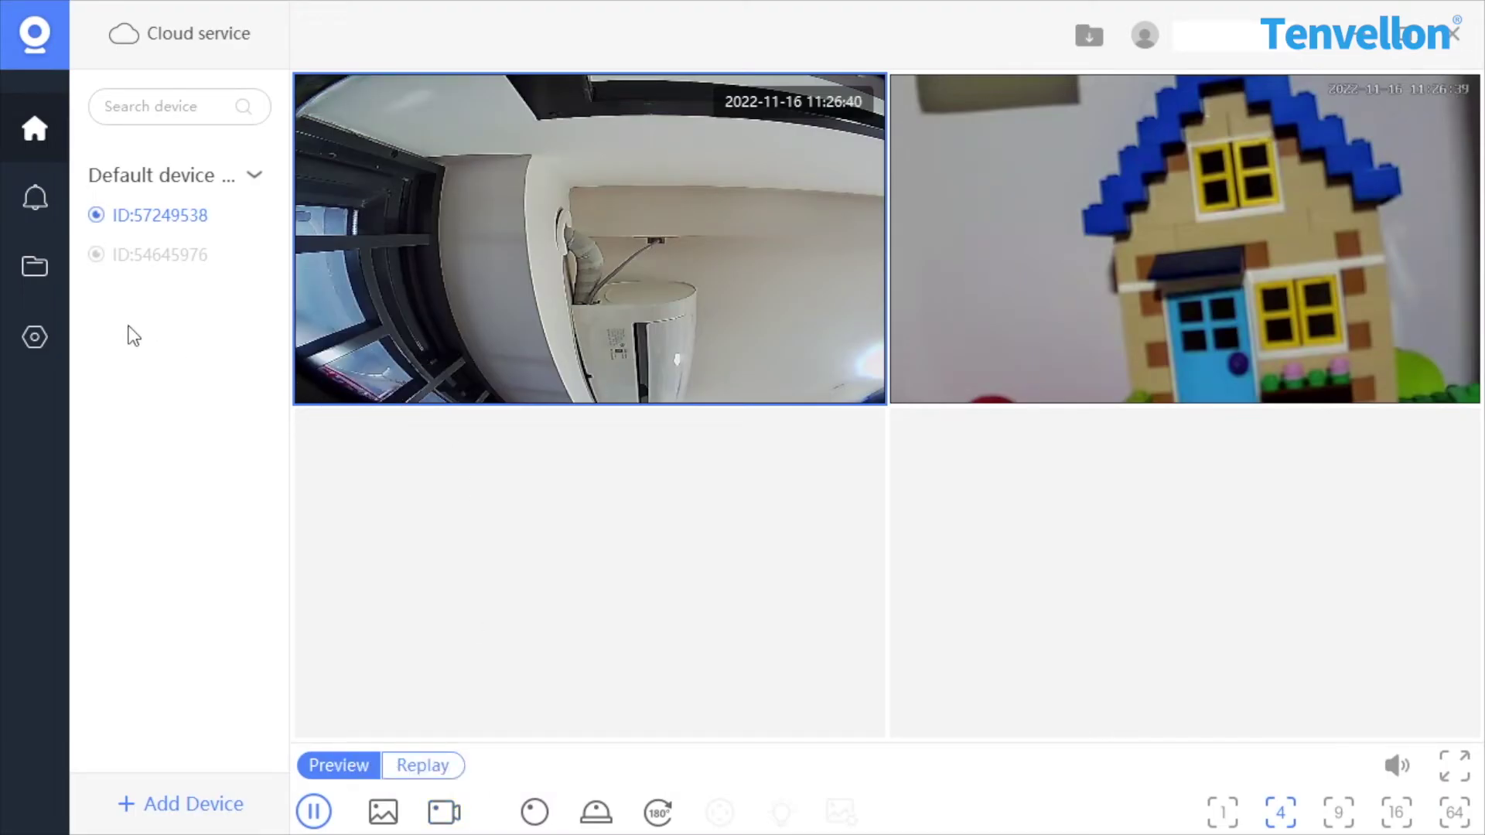
Review the saved snapshots and recorded videos in the image and video file lists
left_click(48, 272)
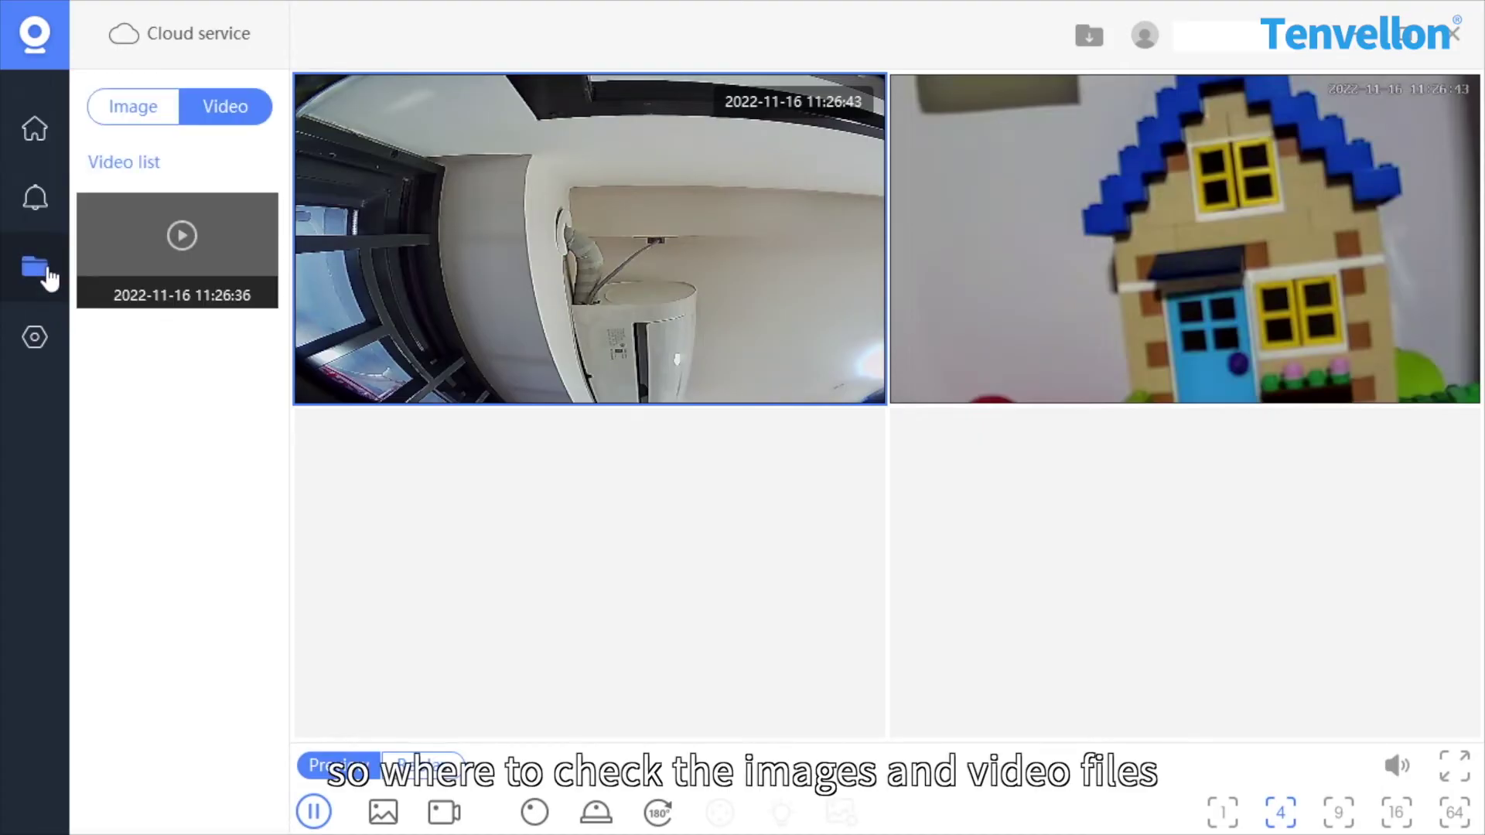
left_click(158, 110)
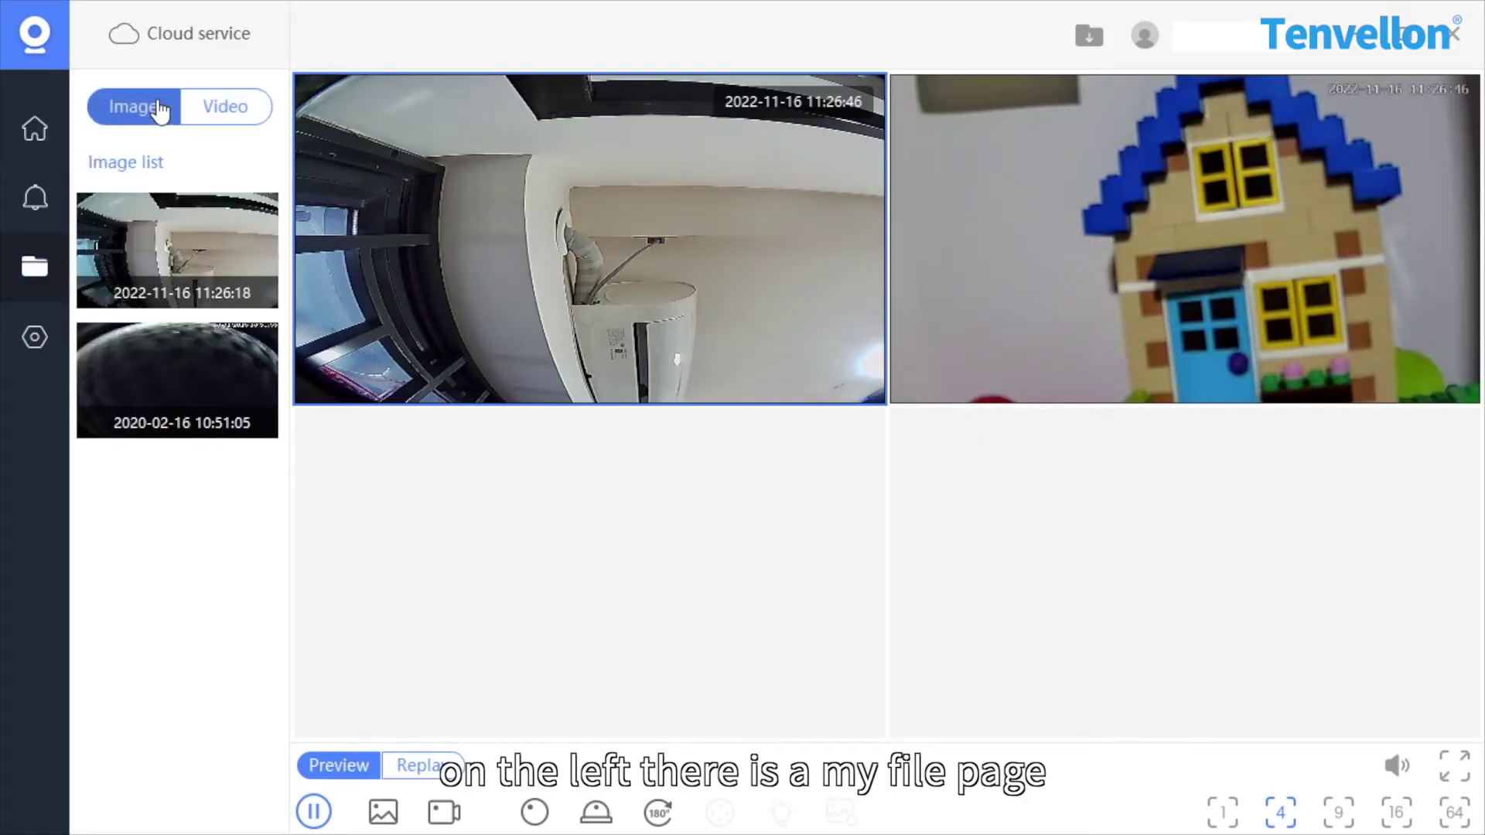
left_click(208, 209)
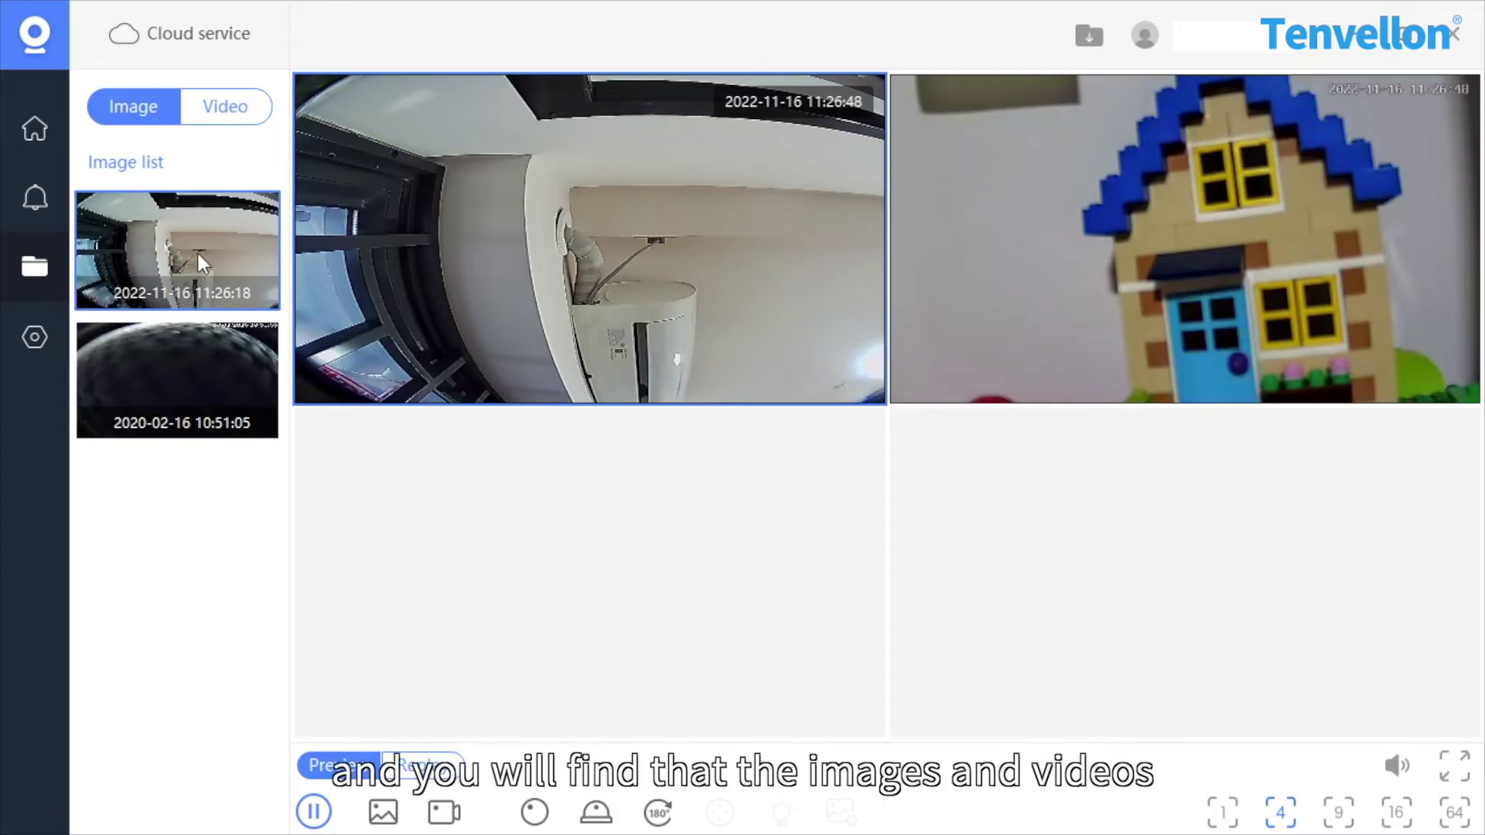
left_click(235, 109)
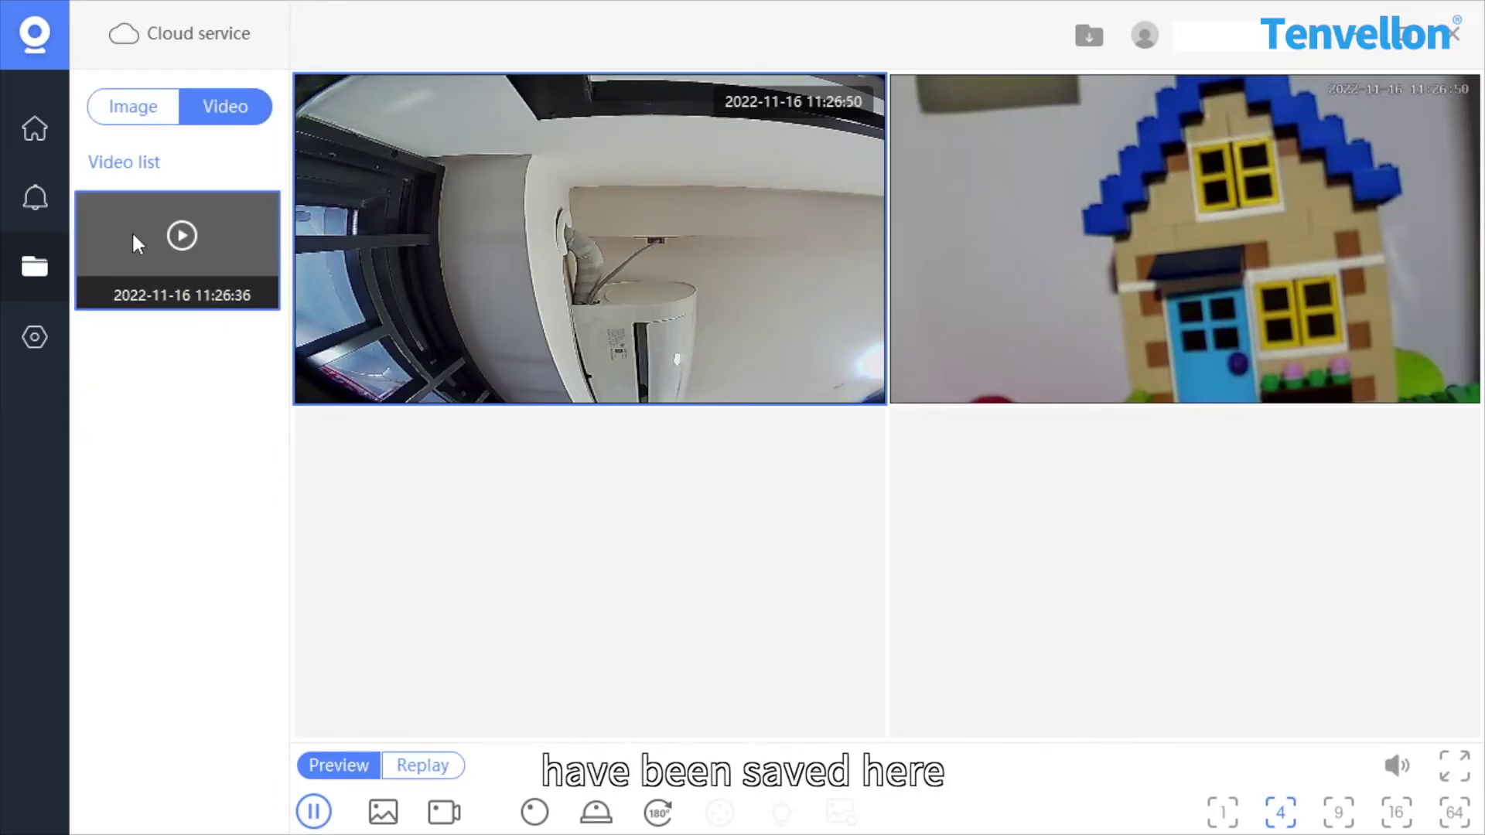
left_click(157, 115)
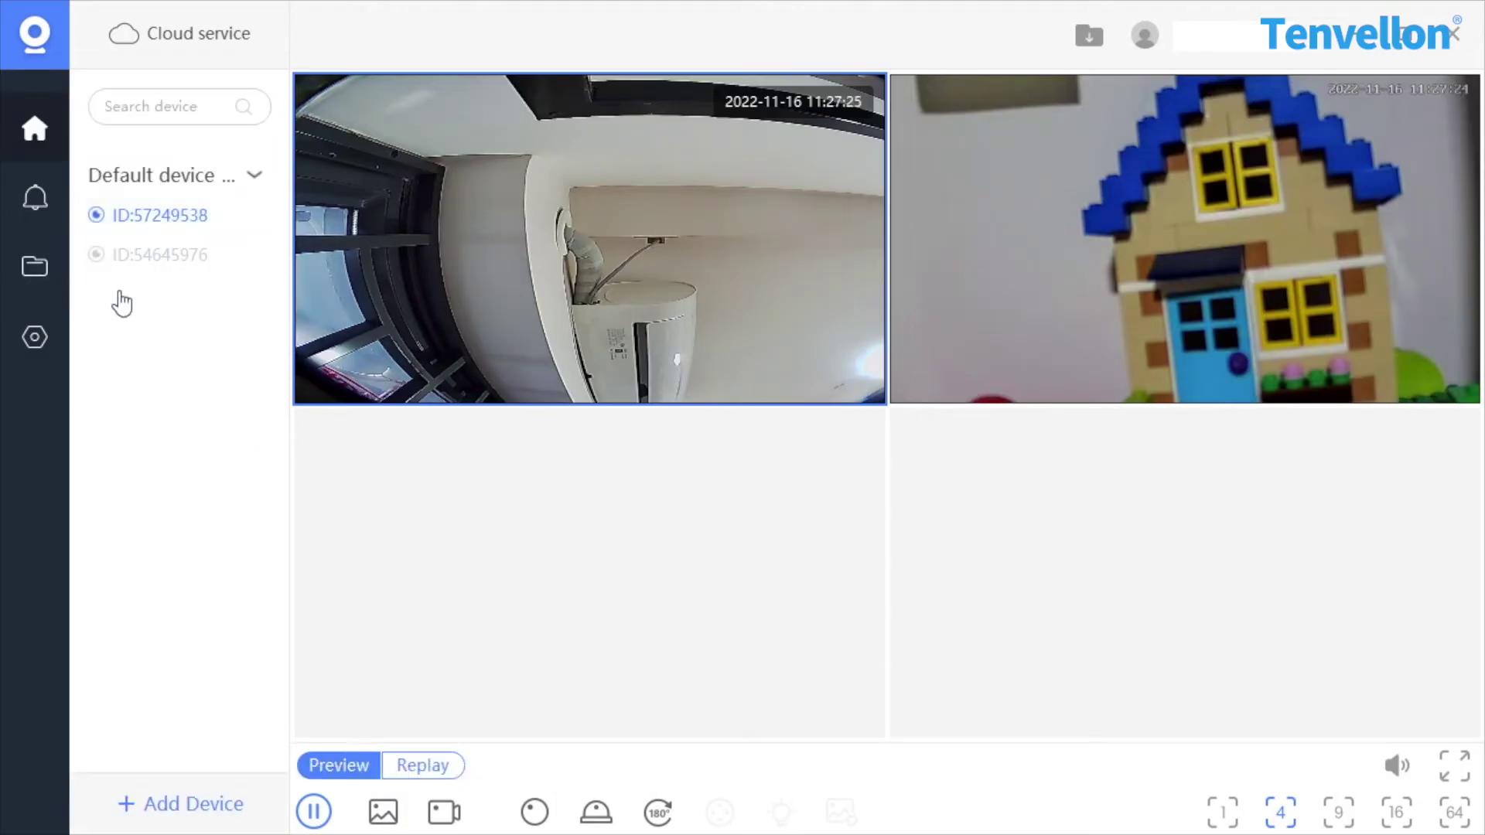
Review the software settings, including the video and image storage paths, message push, language, closing action and loop recording
left_click(36, 337)
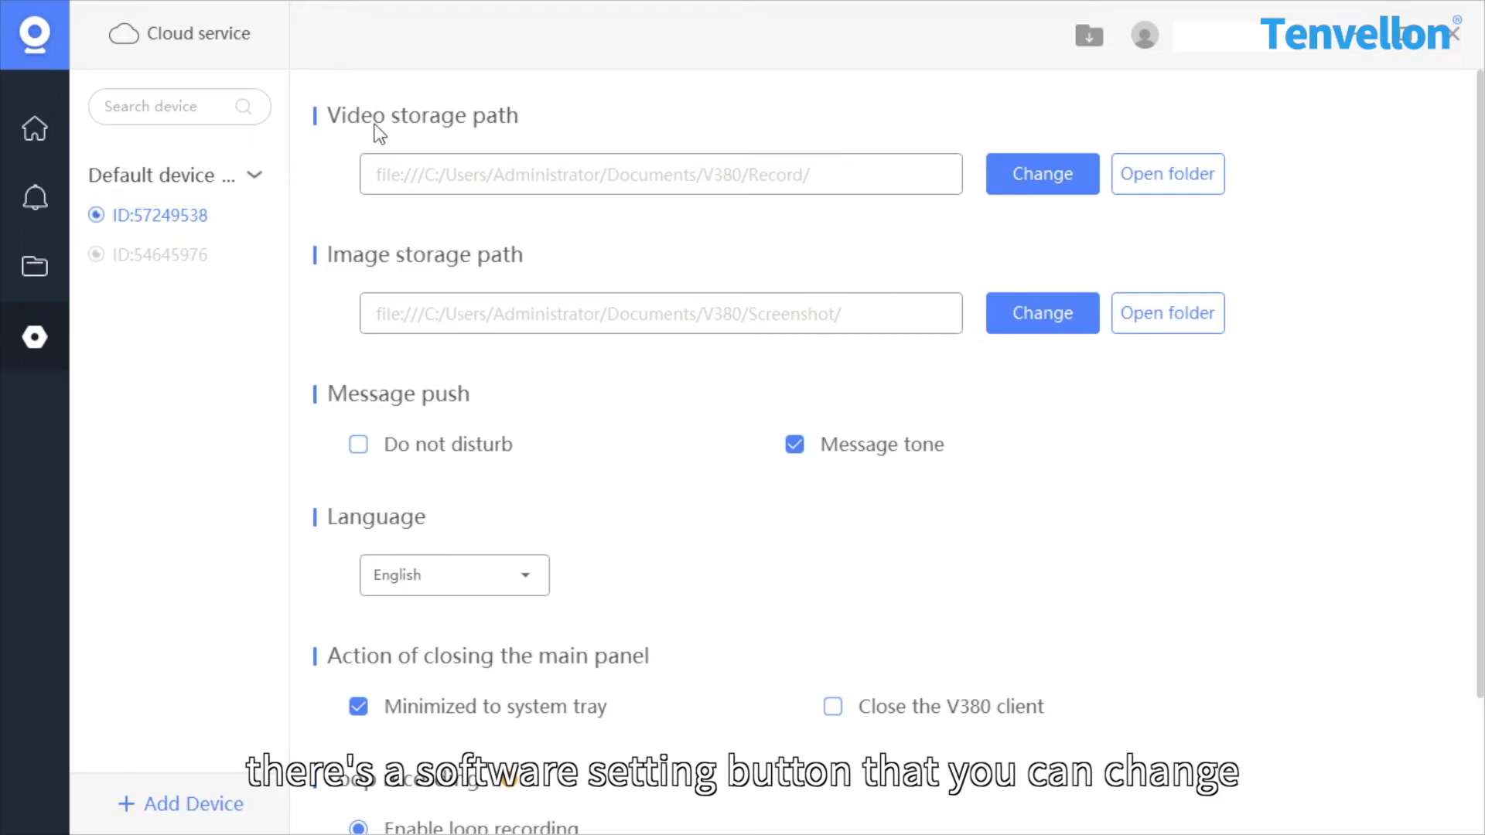
scroll(609, 141, "down", 1)
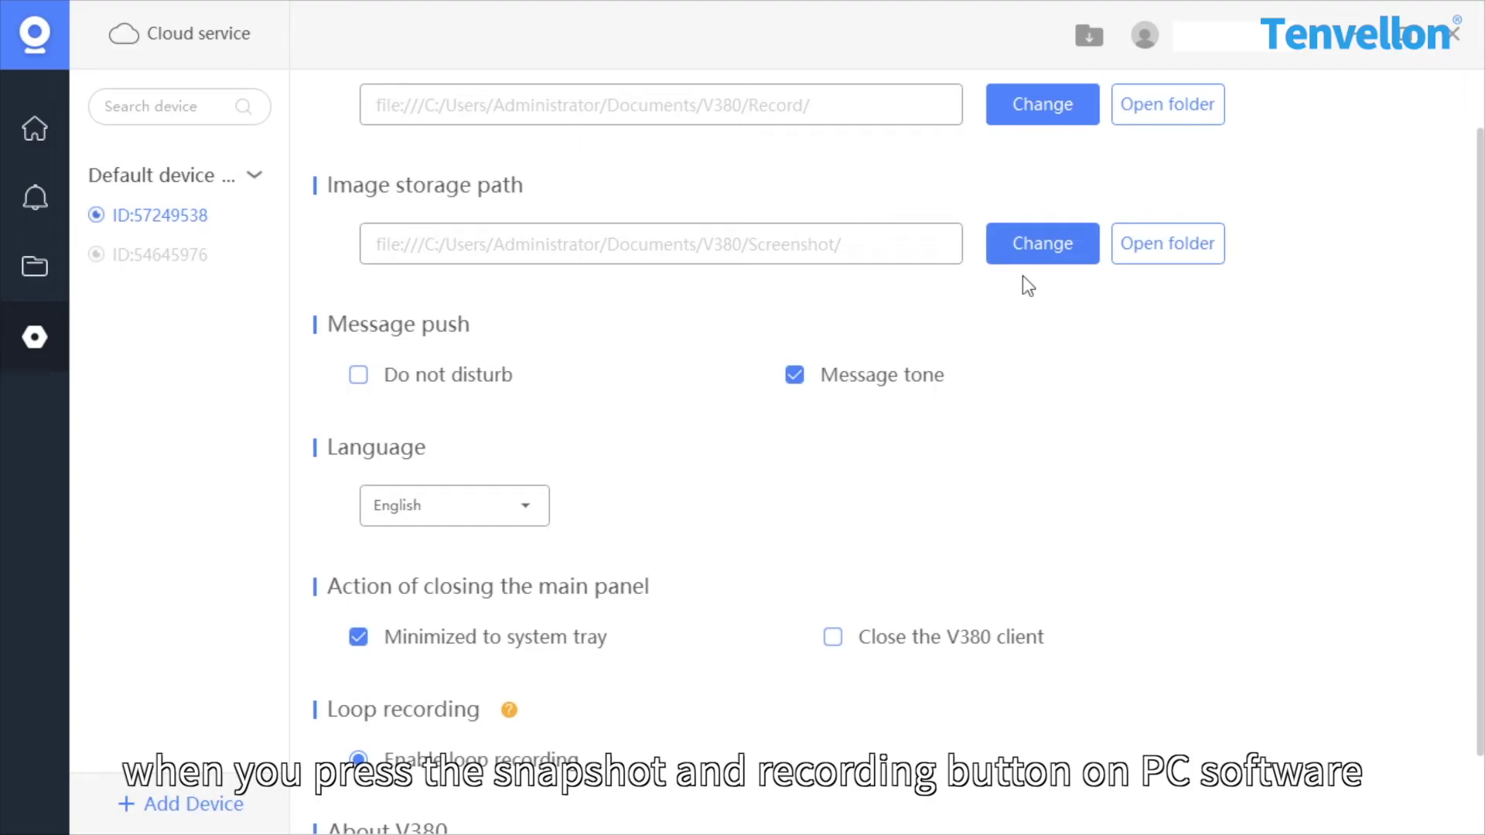
scroll(1169, 266, "down", 1)
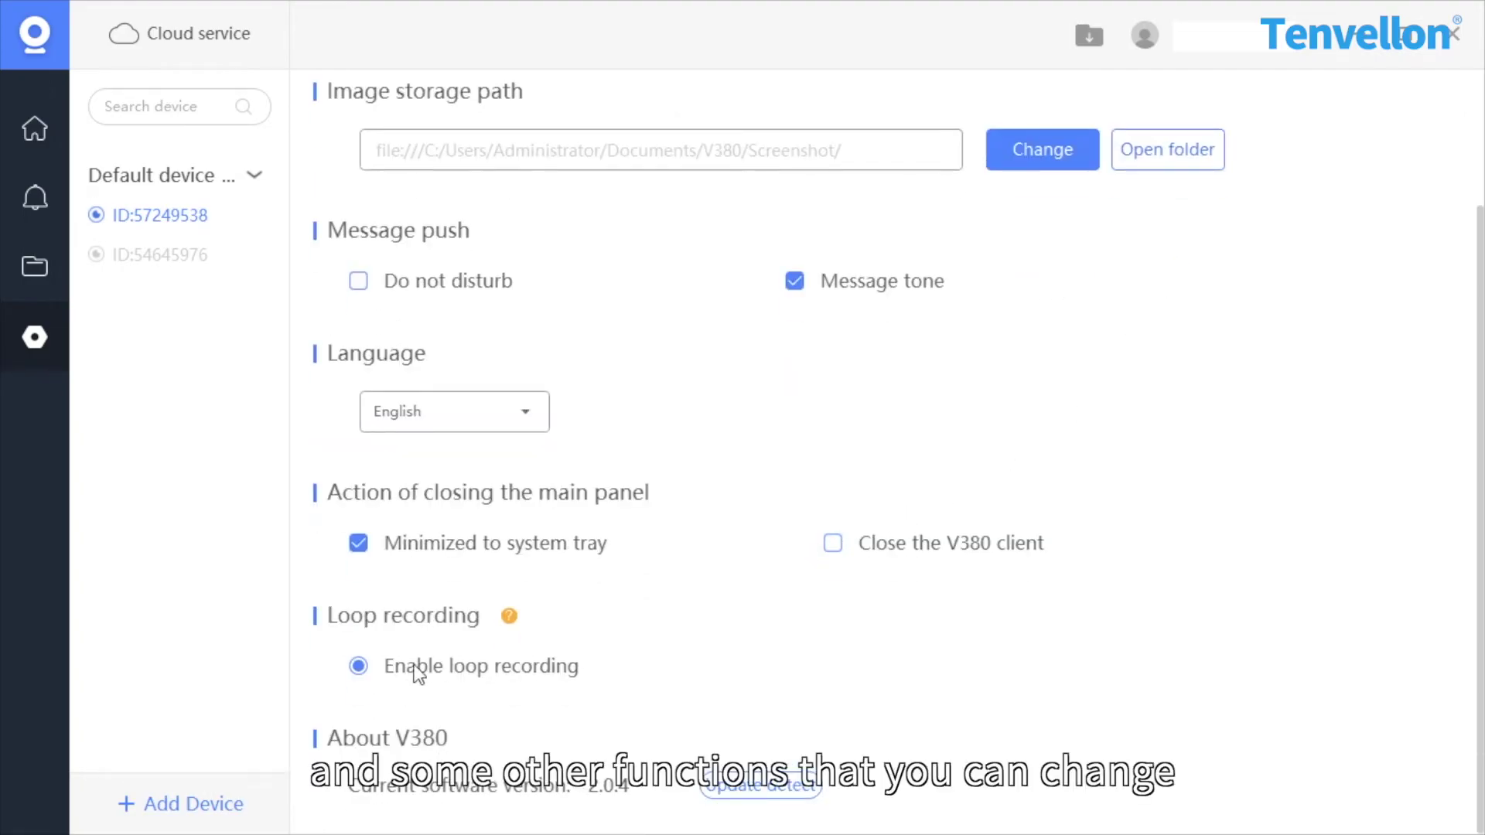
mouse_move(513, 617)
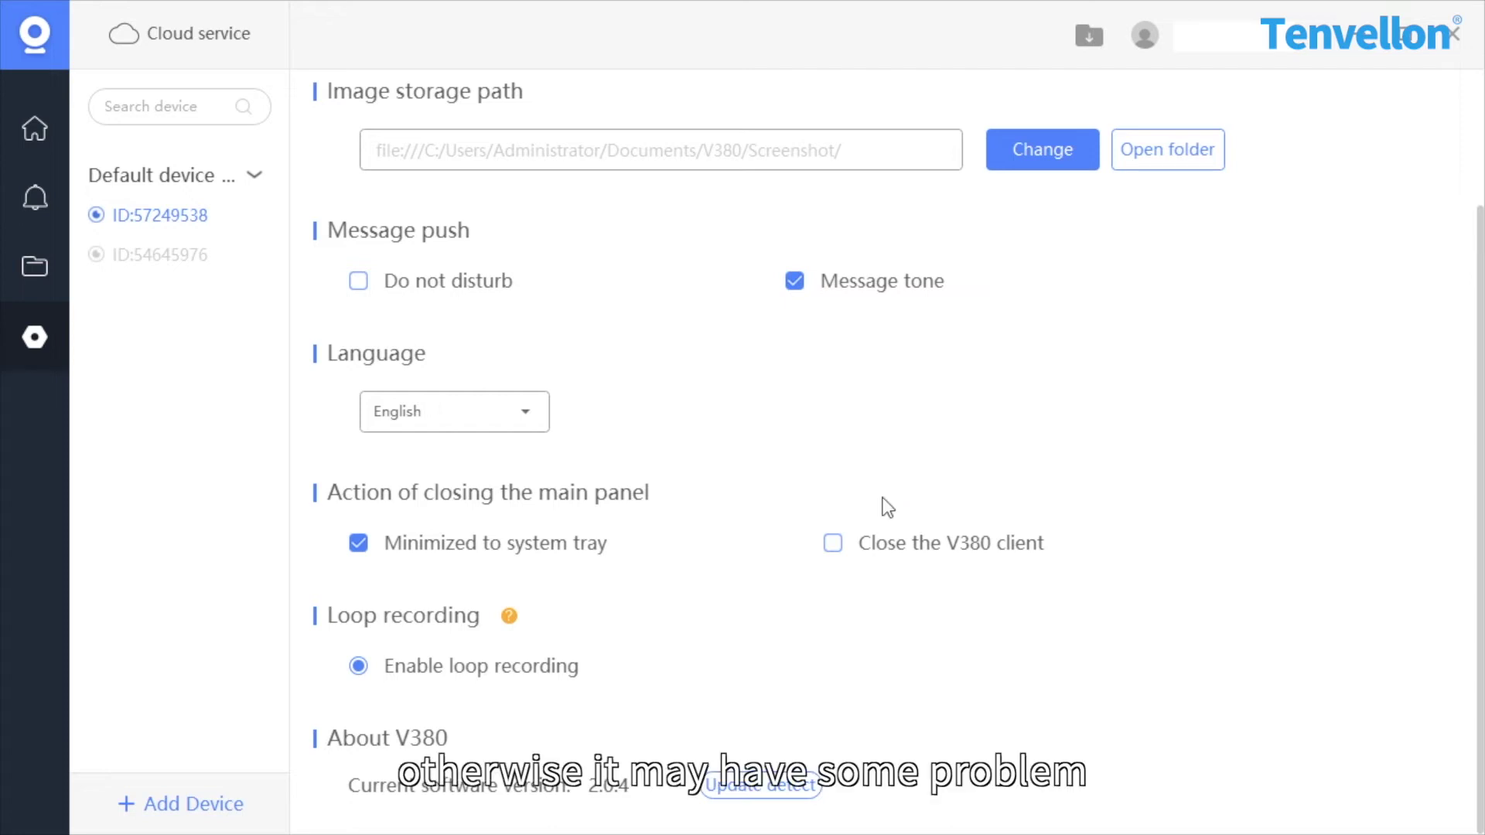
scroll(882, 504, "up", 4)
Return to the camera preview and stop the live feed of the first listed camera
left_click(201, 219)
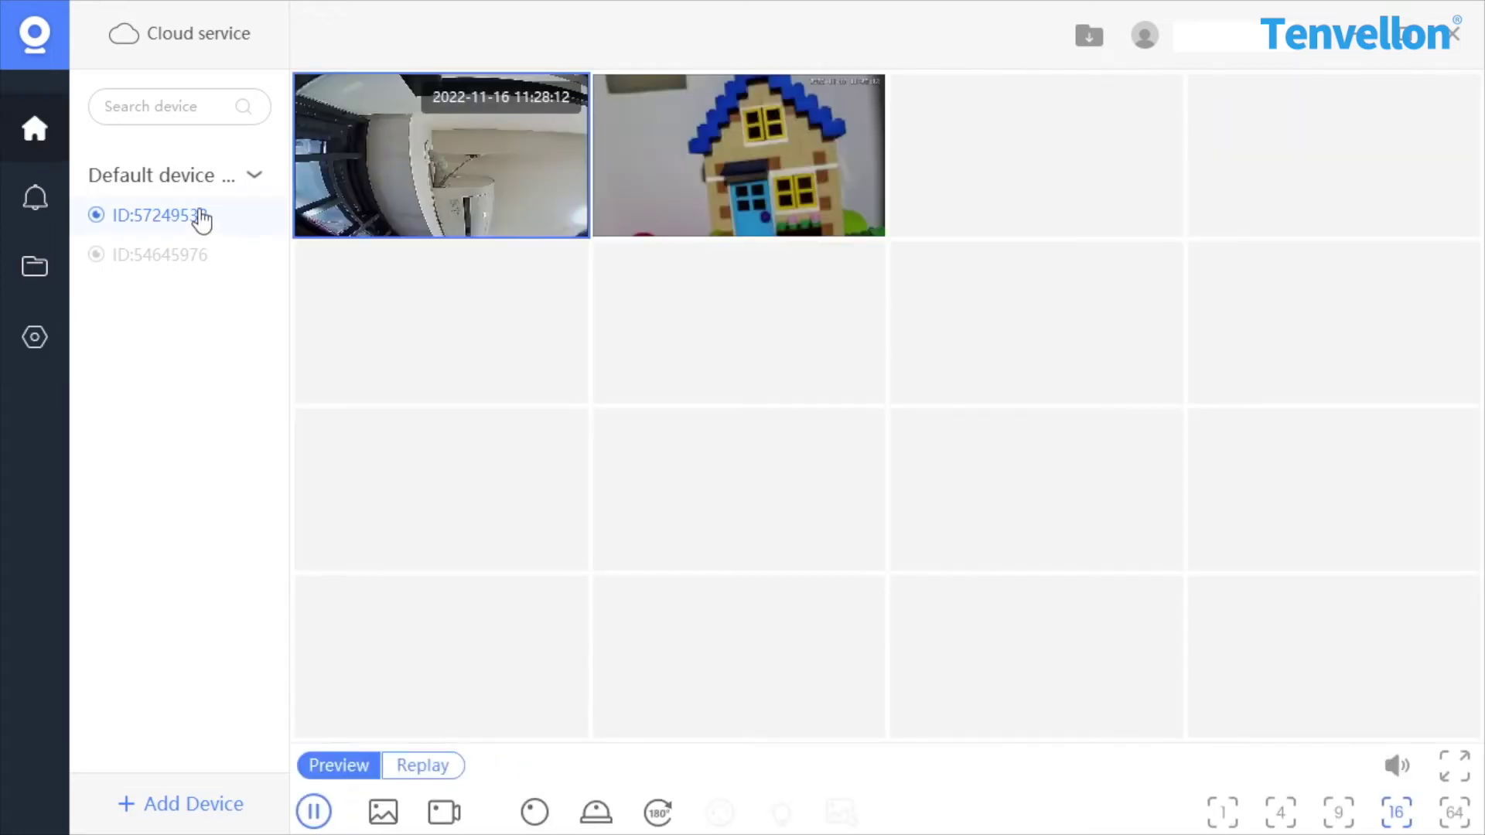
right_click(199, 214)
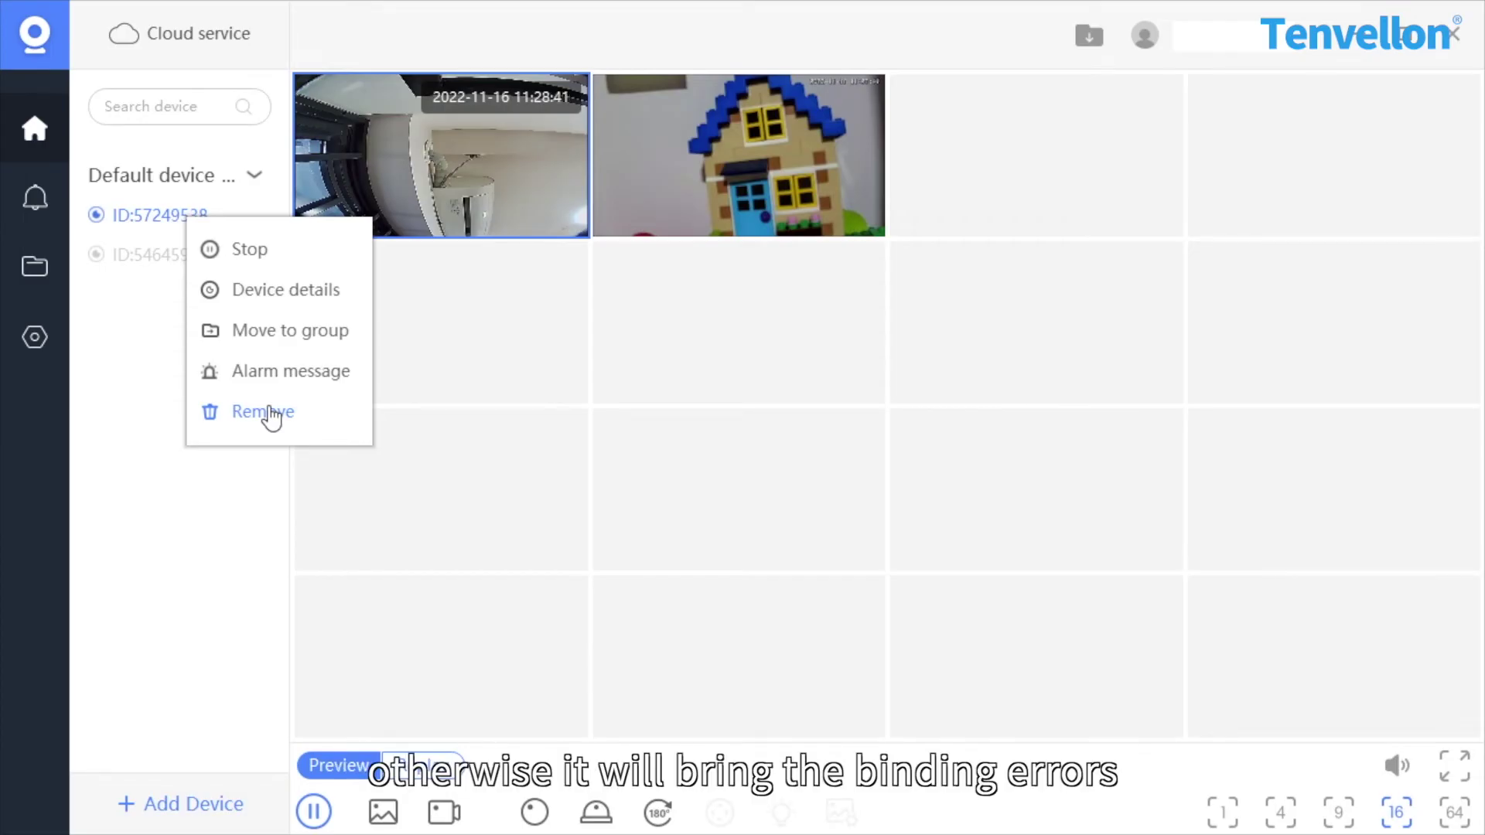
left_click(263, 254)
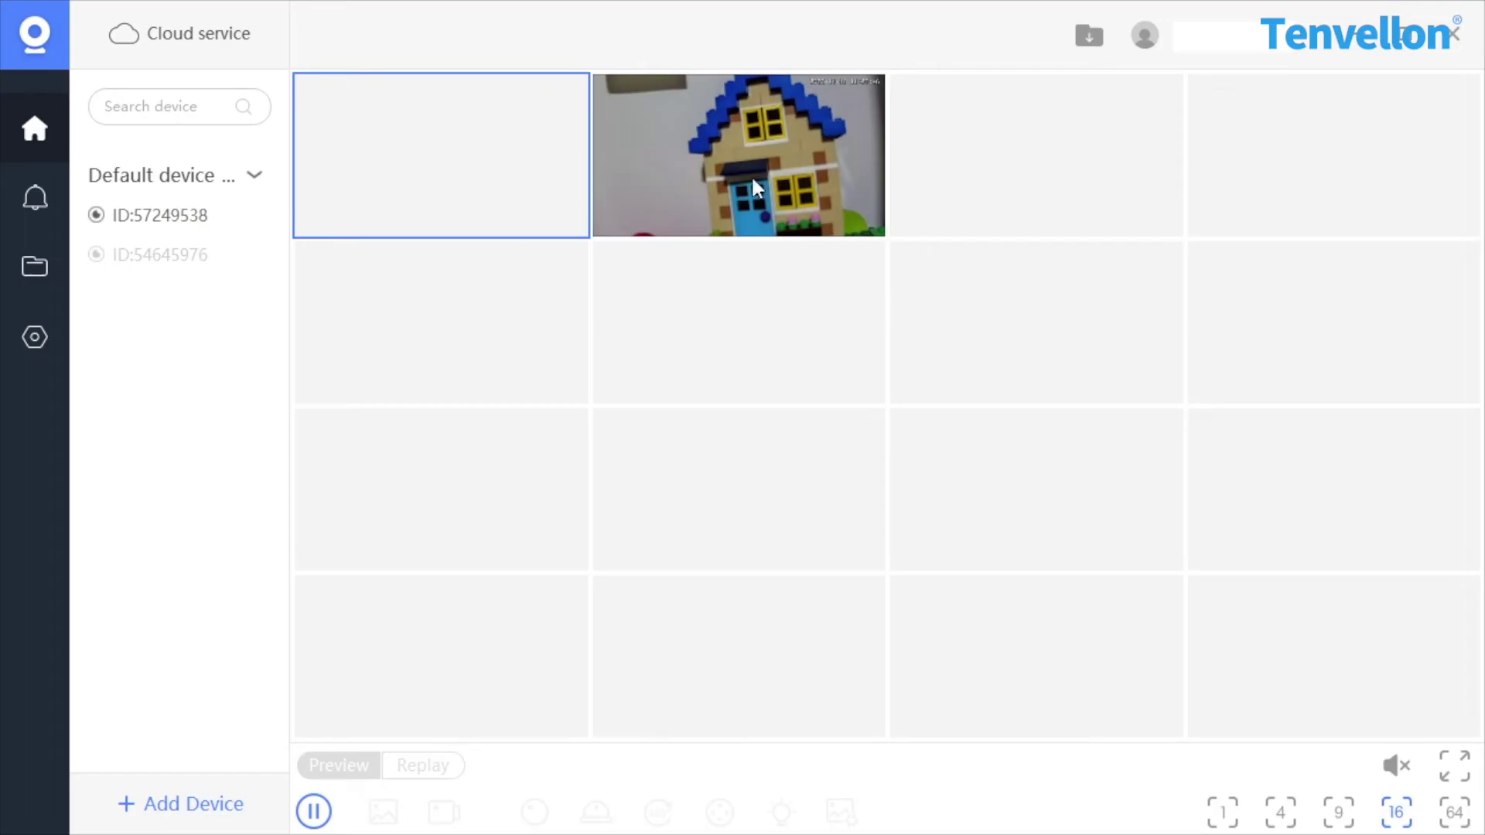
Resume the live feed of the first listed camera and select its preview cell
right_click(199, 211)
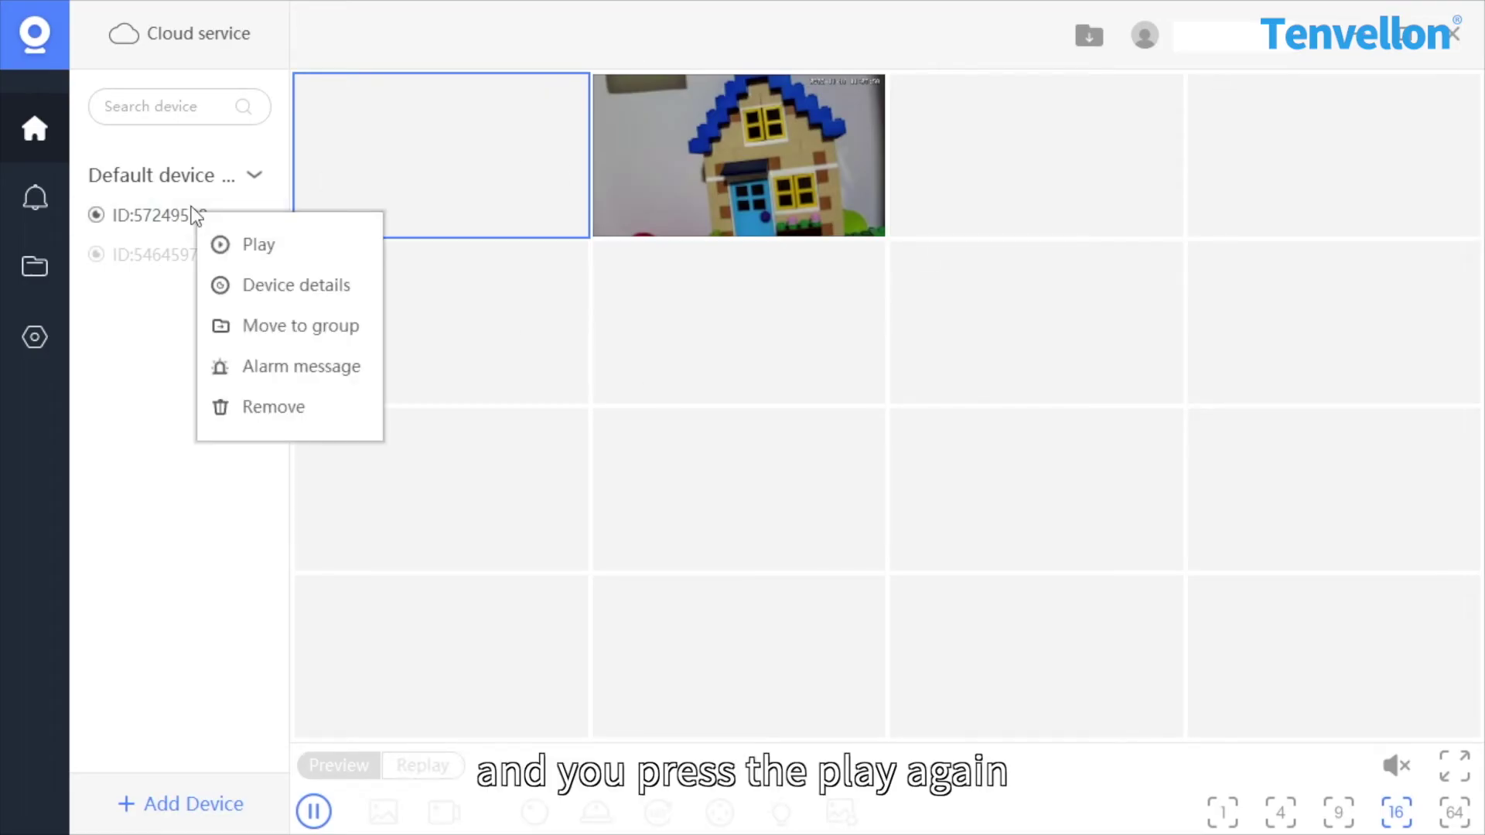
left_click(234, 246)
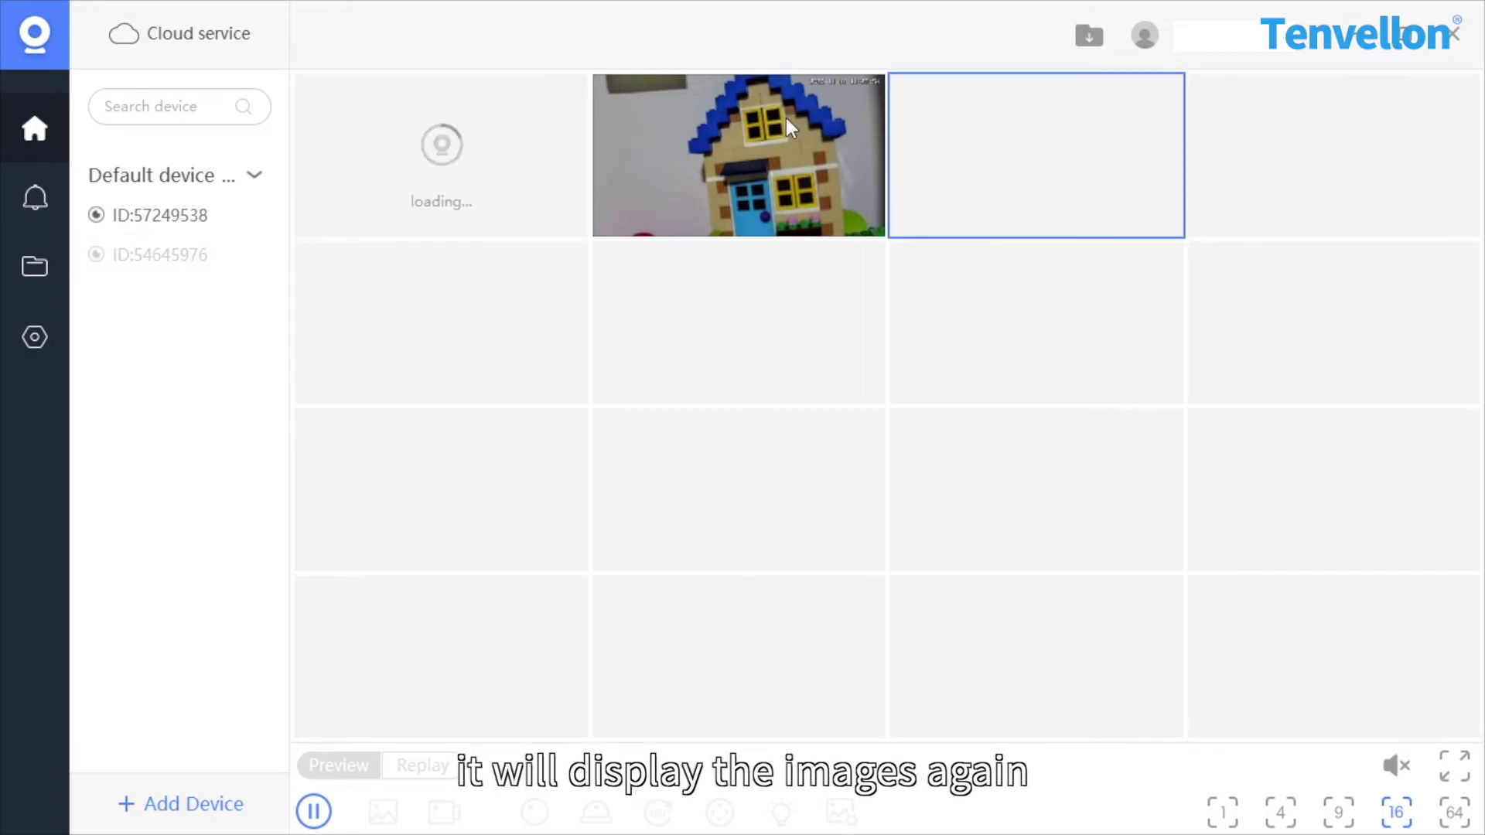
left_click(473, 154)
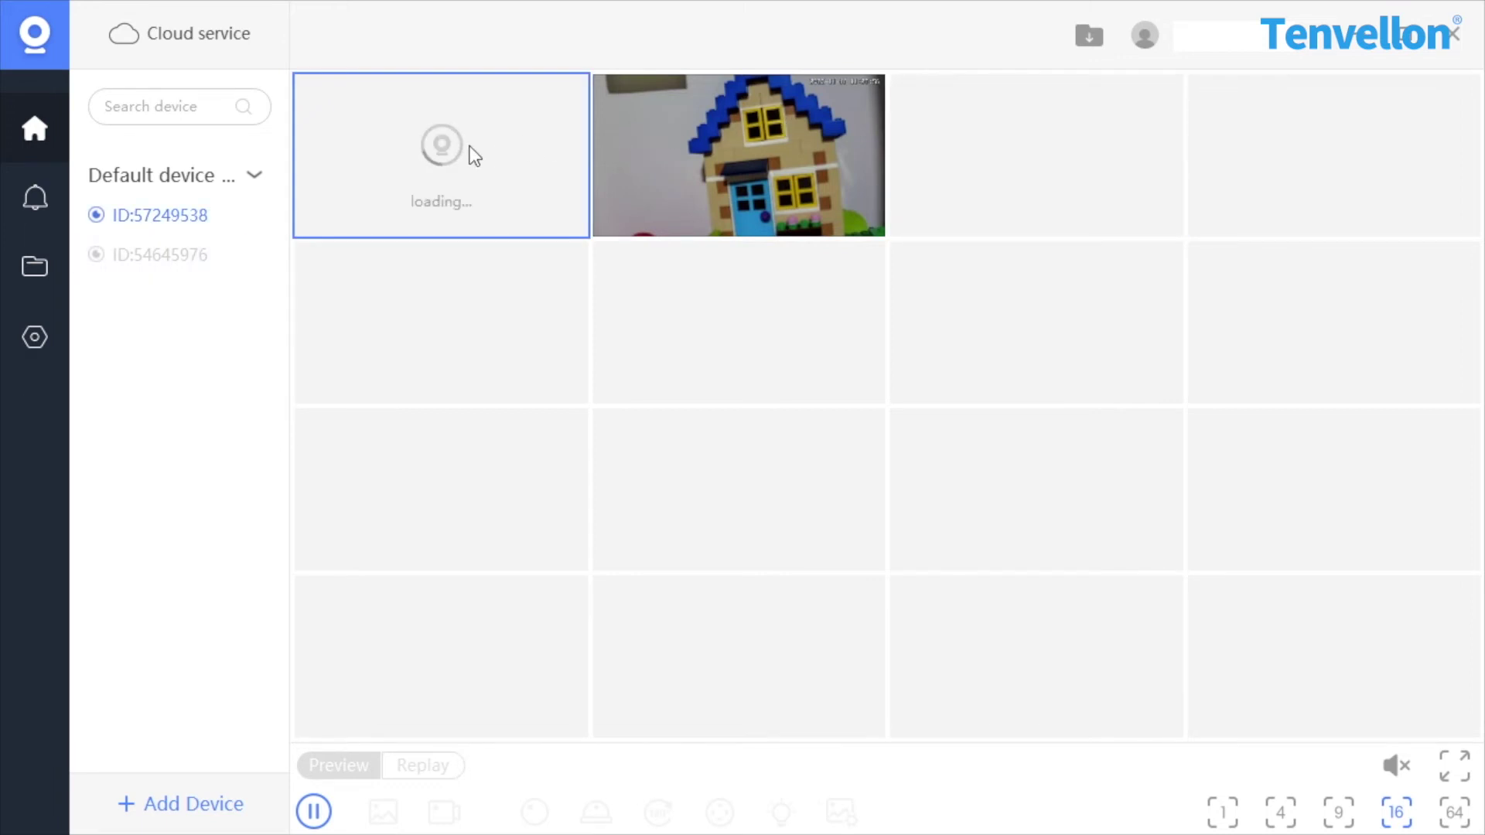
Review the first camera's device details, turn on its alarm with the all-day period, and save the settings
right_click(172, 220)
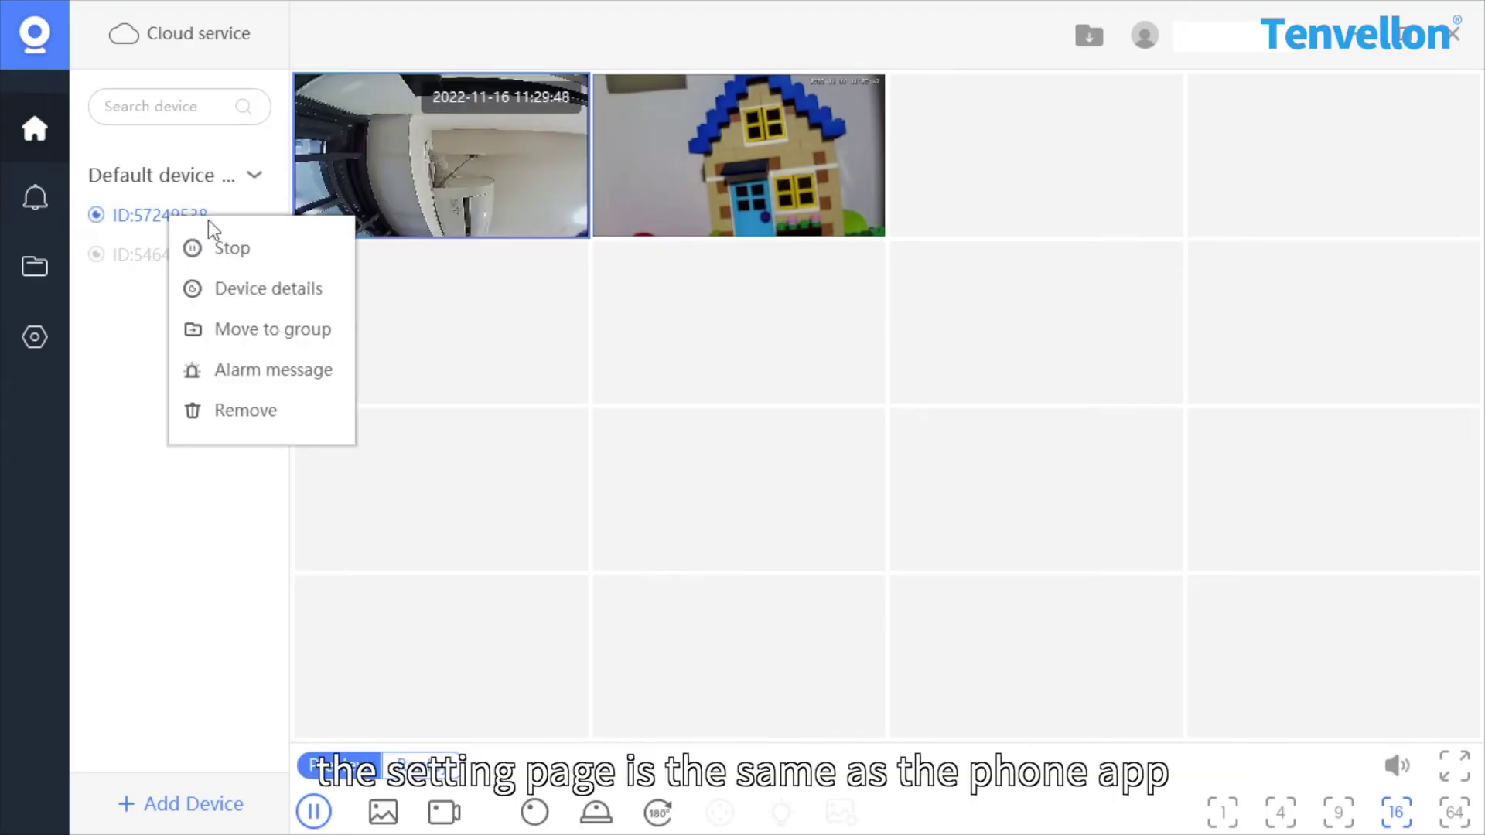
left_click(317, 306)
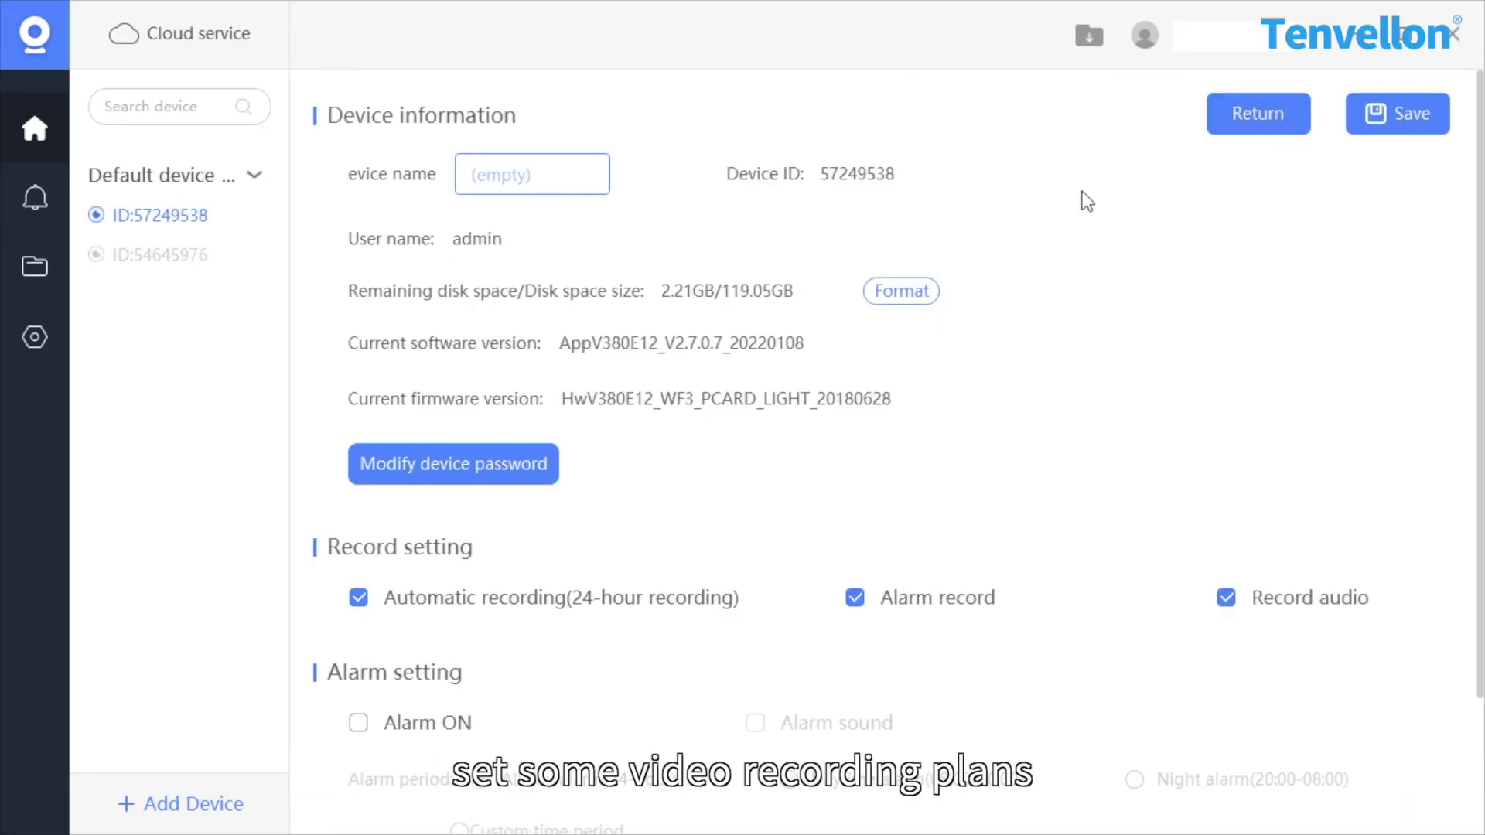
scroll(733, 340, "down", 1)
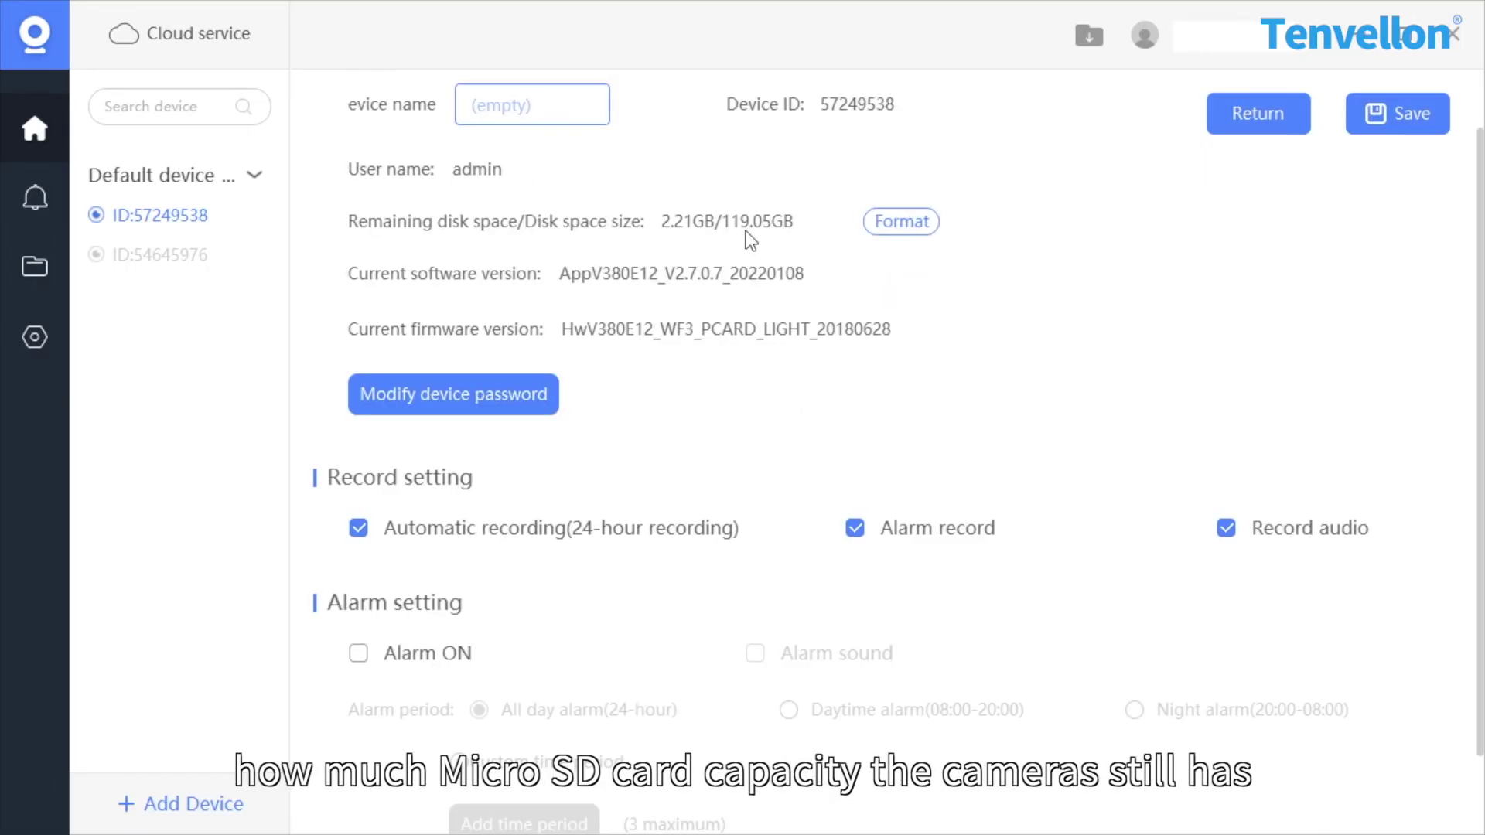
scroll(744, 238, "down", 1)
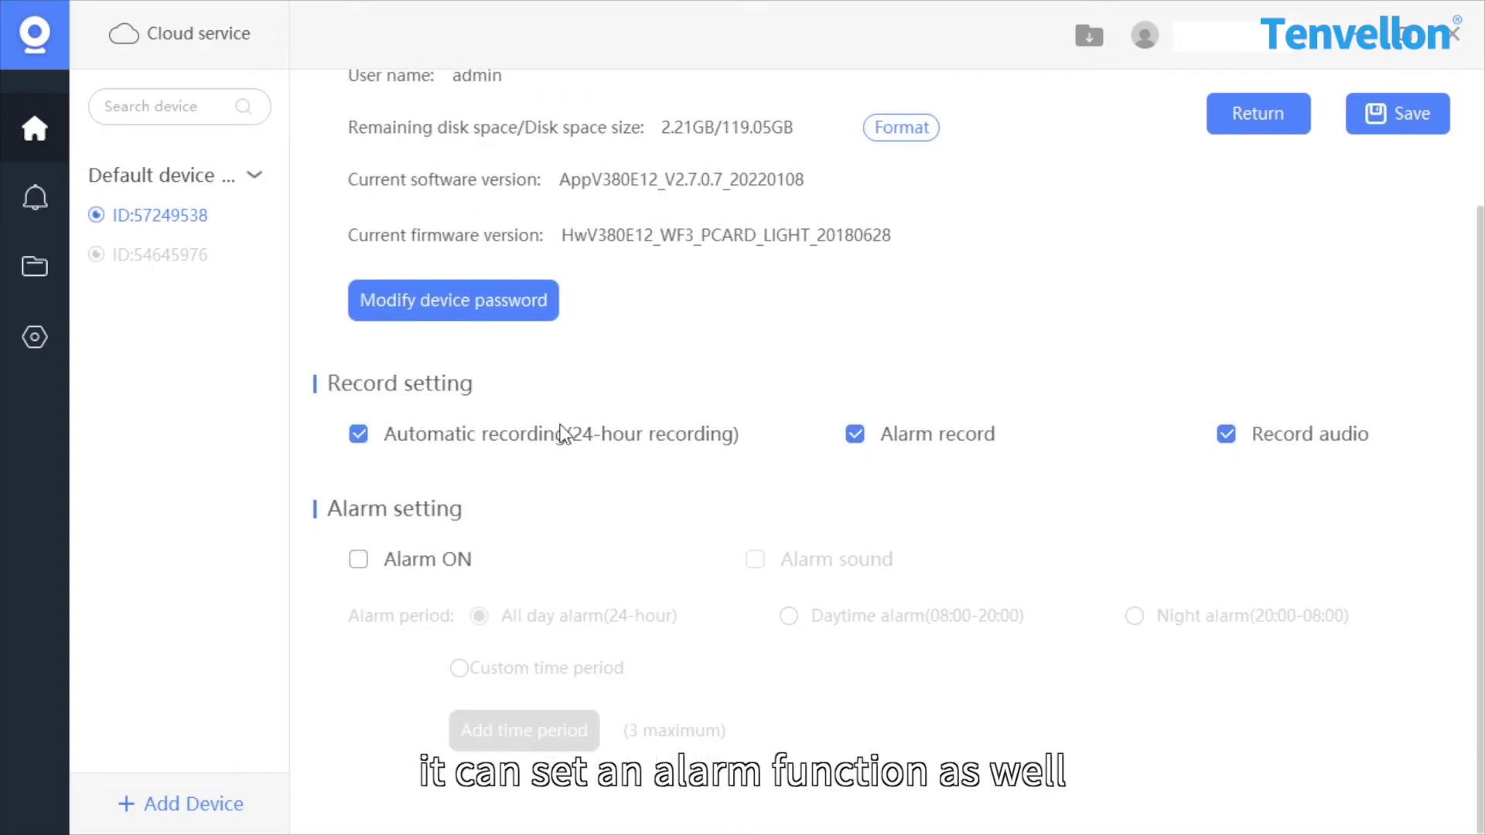
left_click(368, 563)
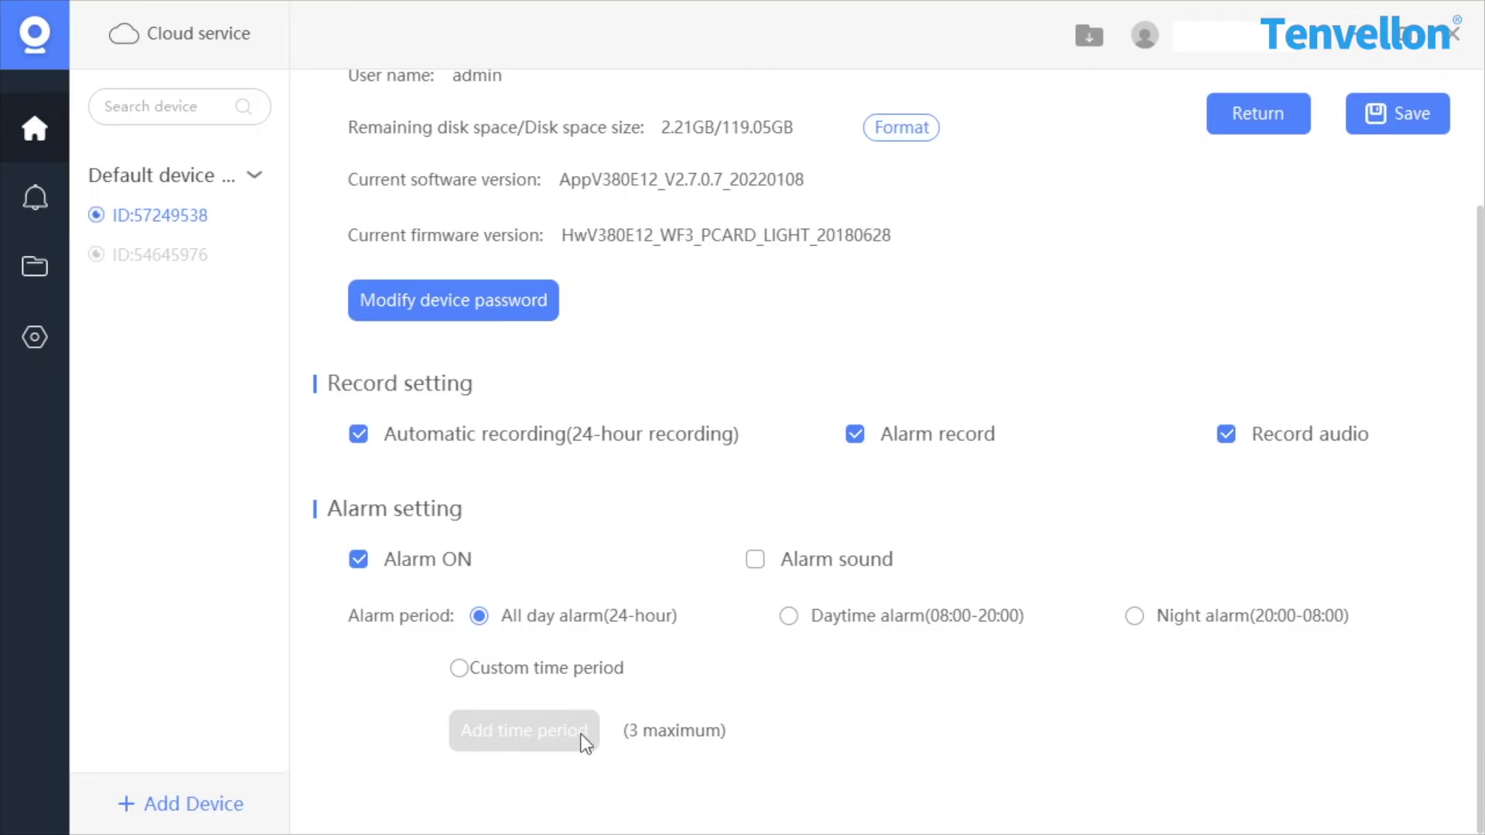
left_click(1404, 113)
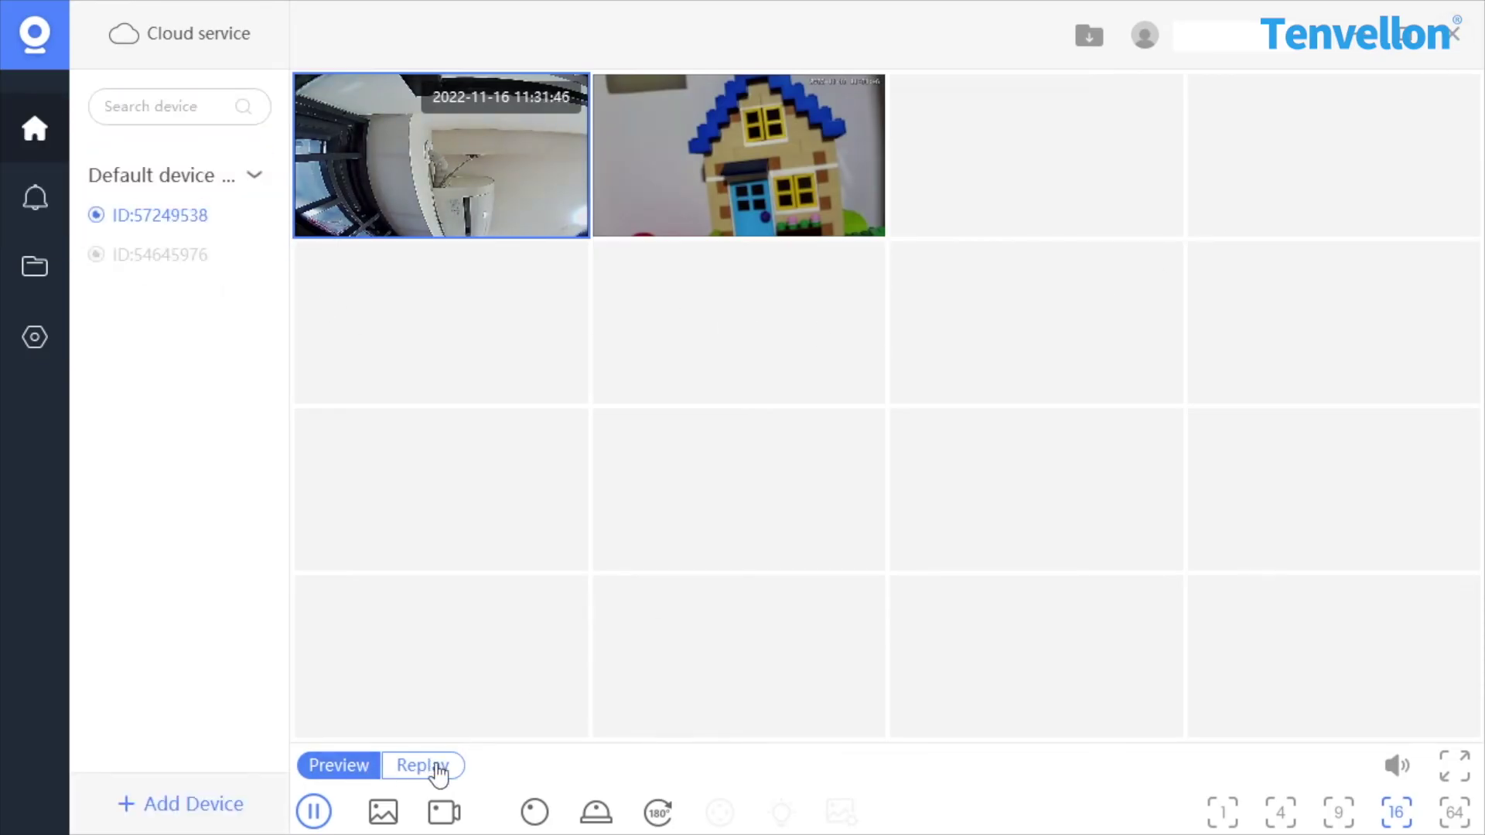
Open the first camera's replay view and check its recordings both as a thumbnail list and on the hourly timeline
left_click(438, 767)
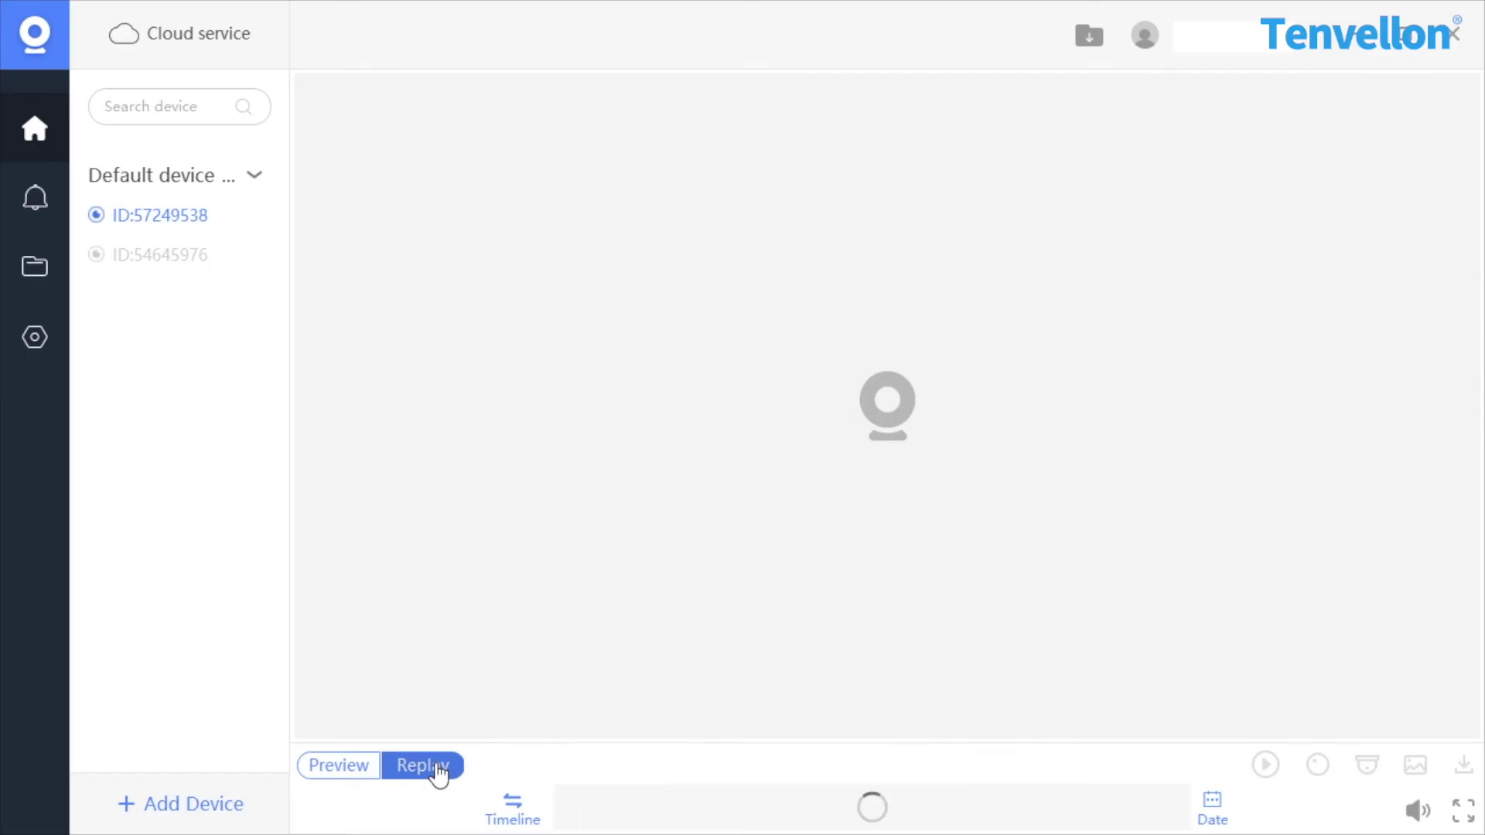
left_click(513, 805)
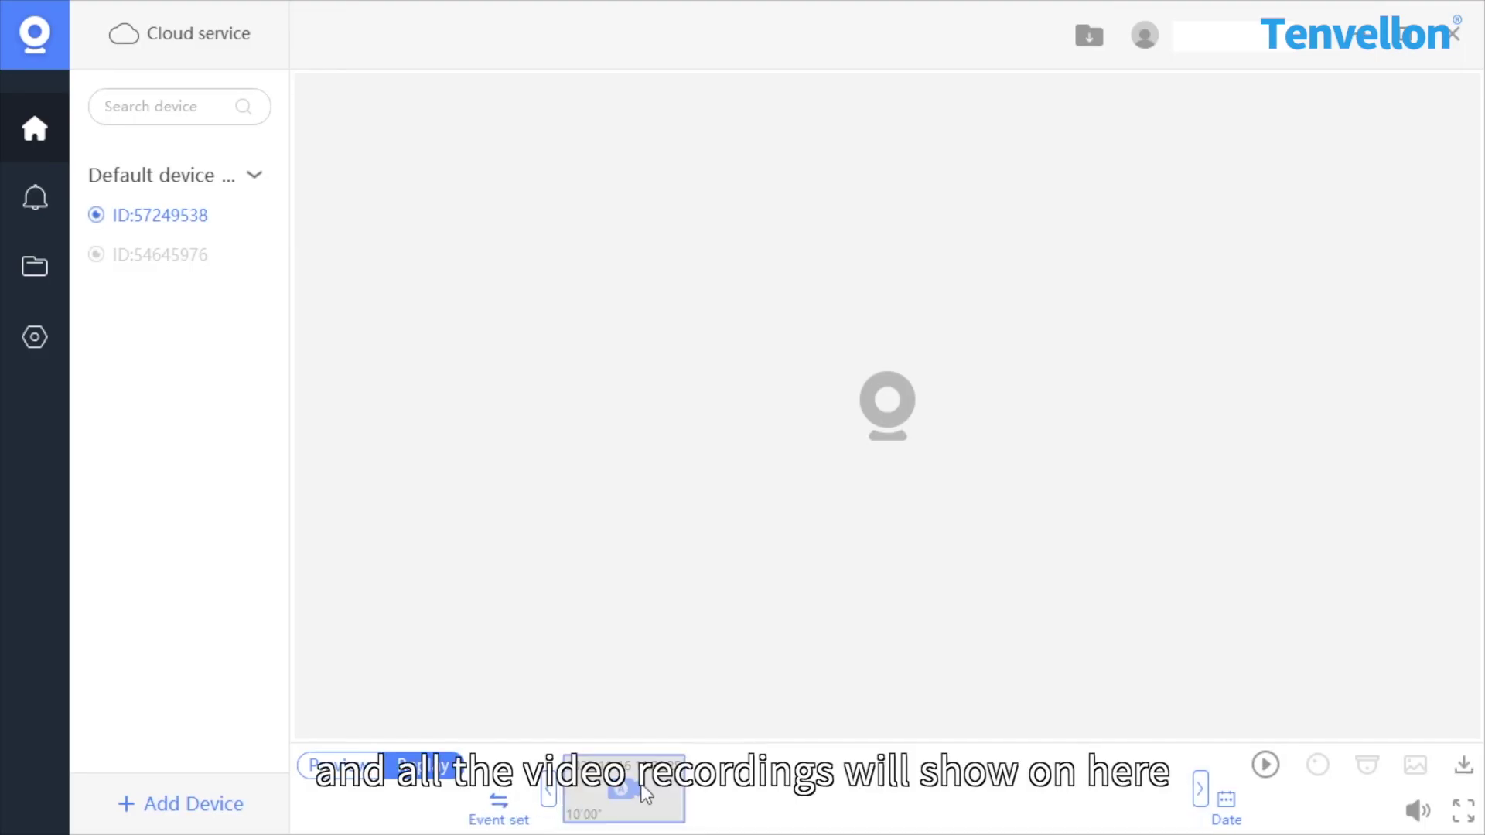
left_click(505, 804)
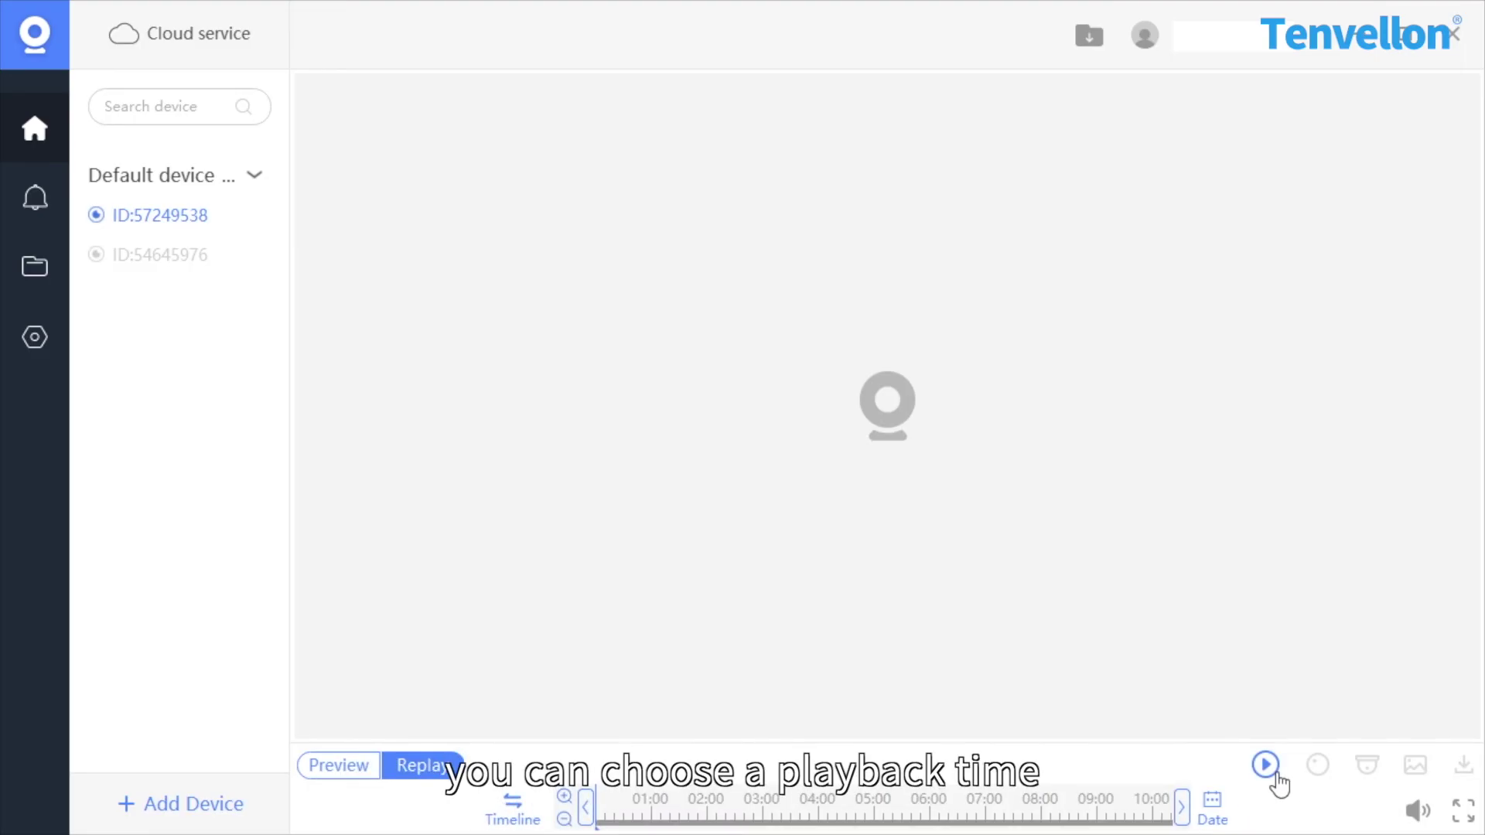
Check the replay calendar and the timeline hours, and play the camera's recording from about 11:21
left_click(1215, 808)
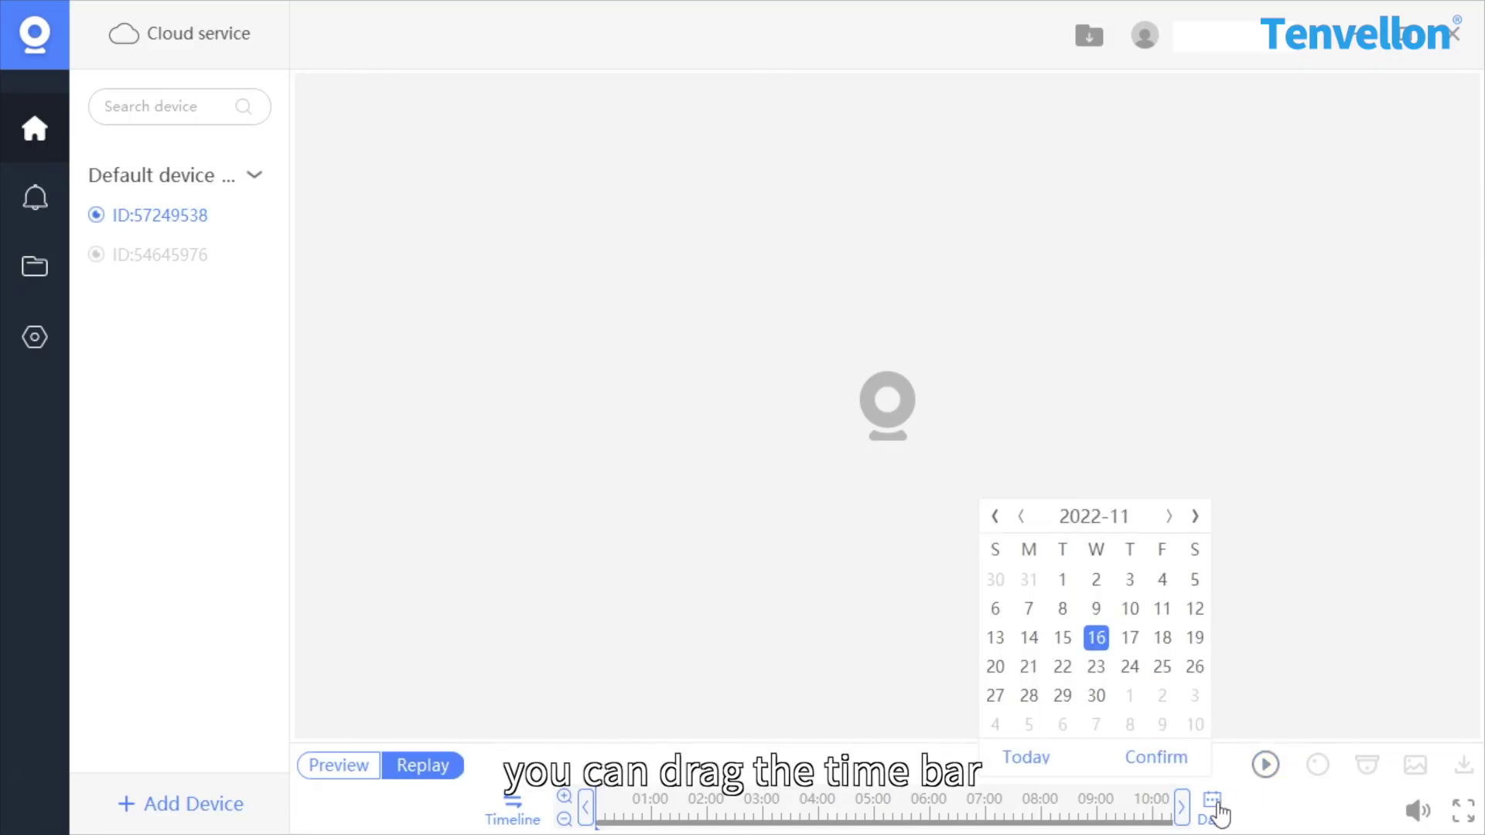
left_click(1218, 812)
left_click(1182, 807)
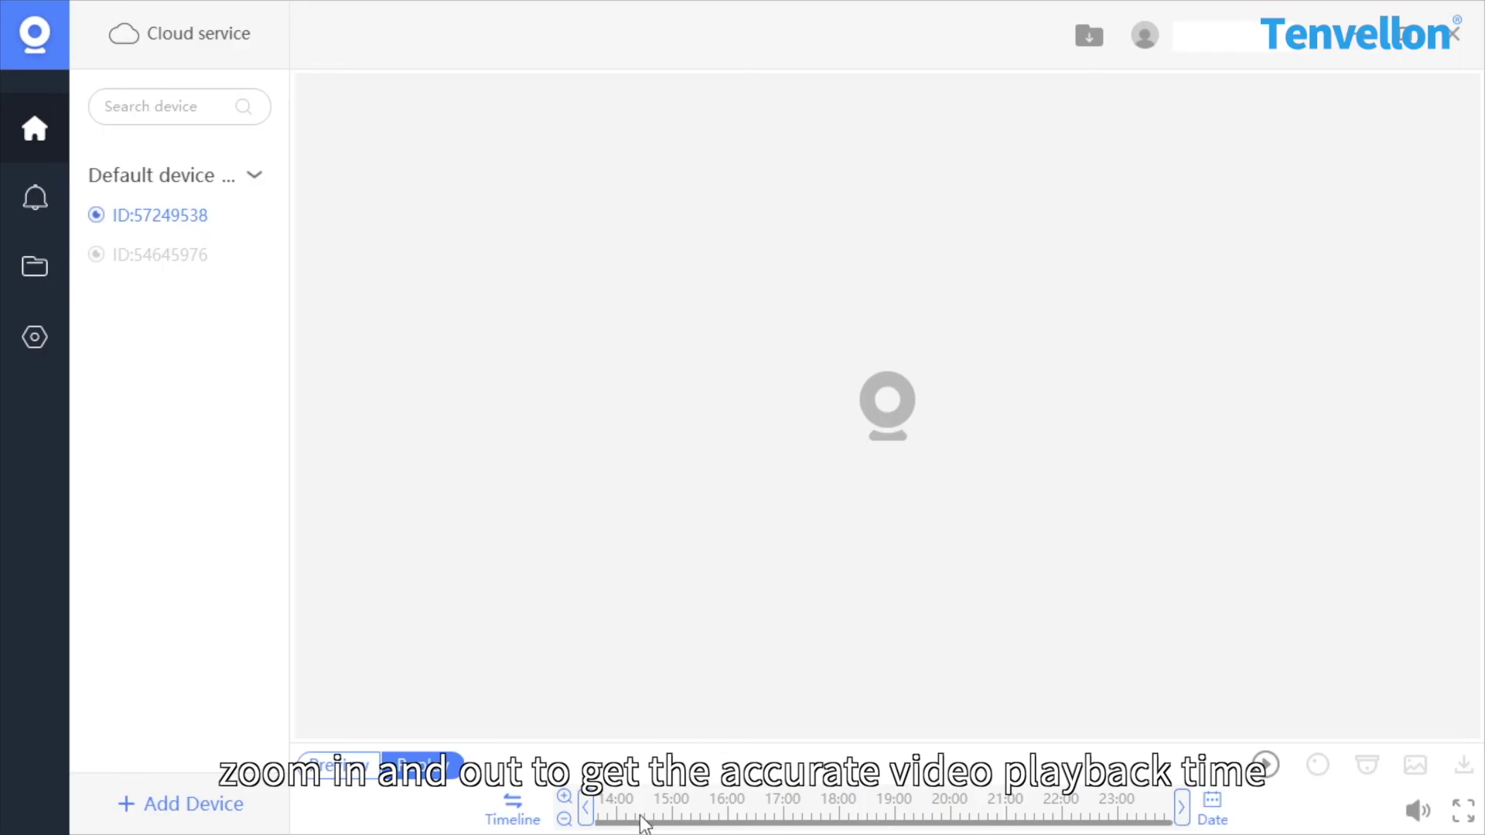
left_click(1048, 822)
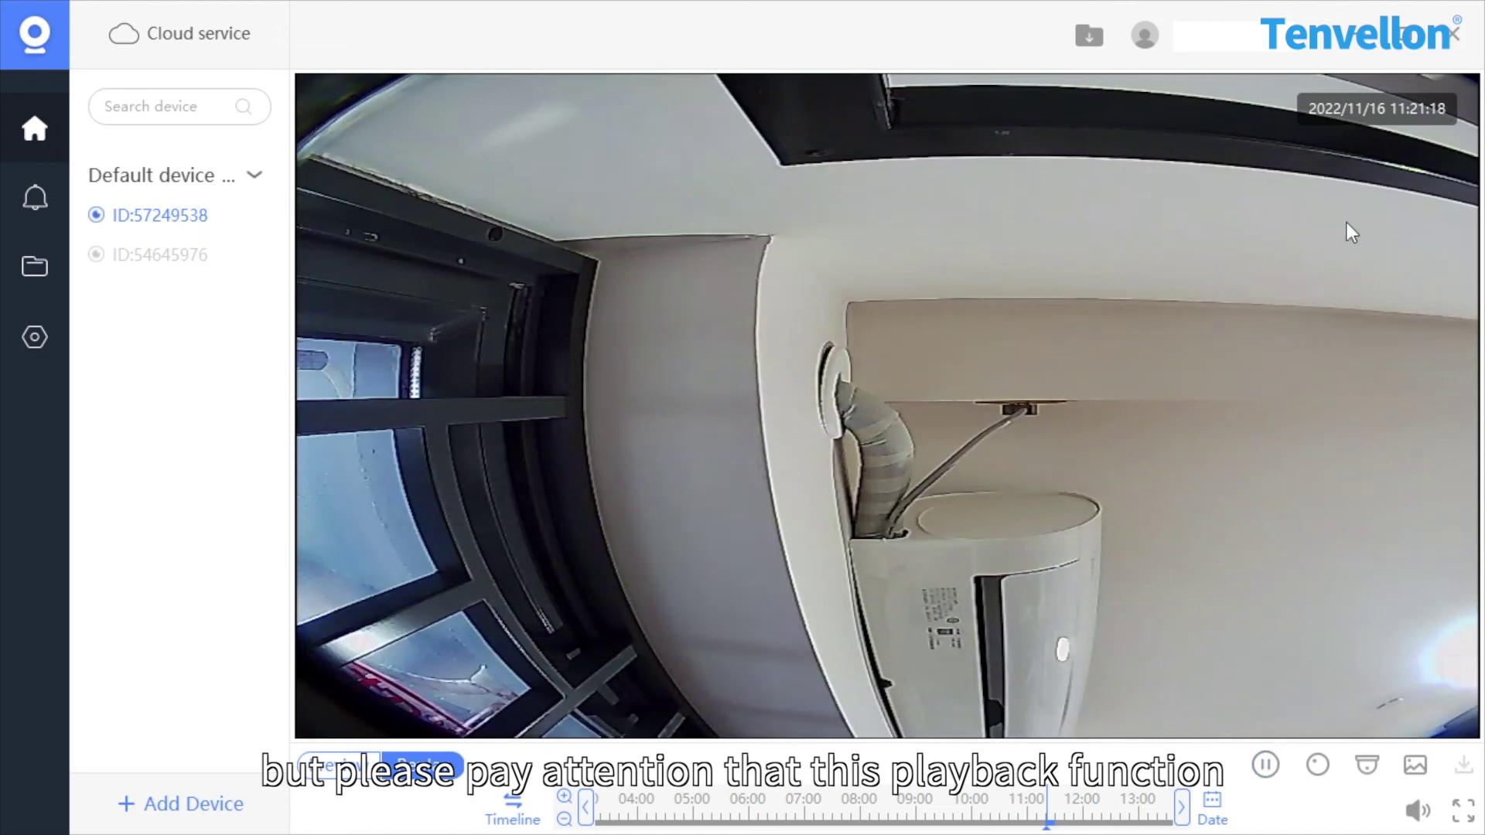
Pause the replay, enlarge the timeline to ten-minute divisions, and play the recording from about 11:27 before pausing it again
left_click(1264, 766)
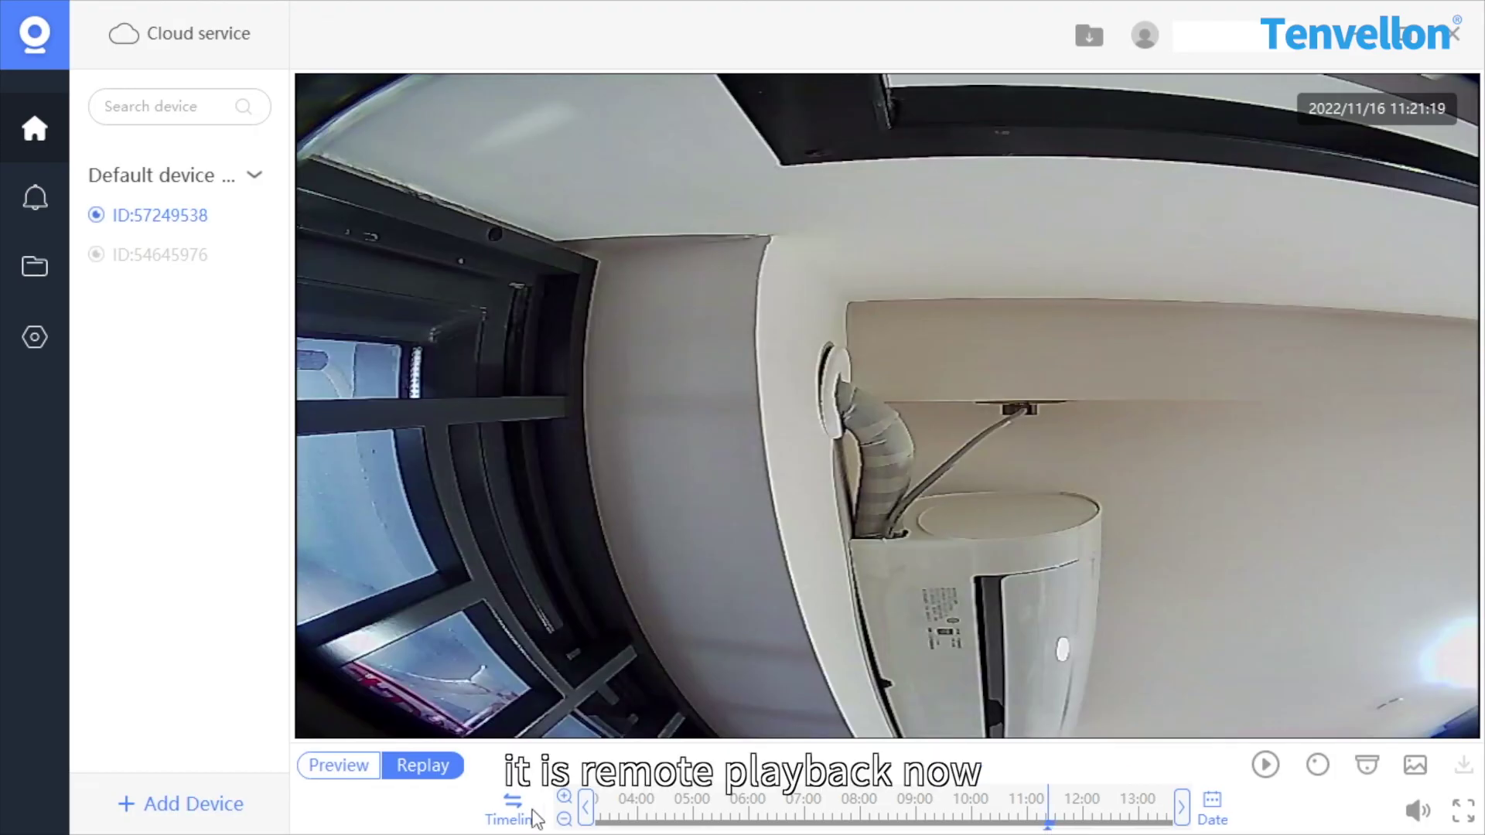
left_click(566, 797)
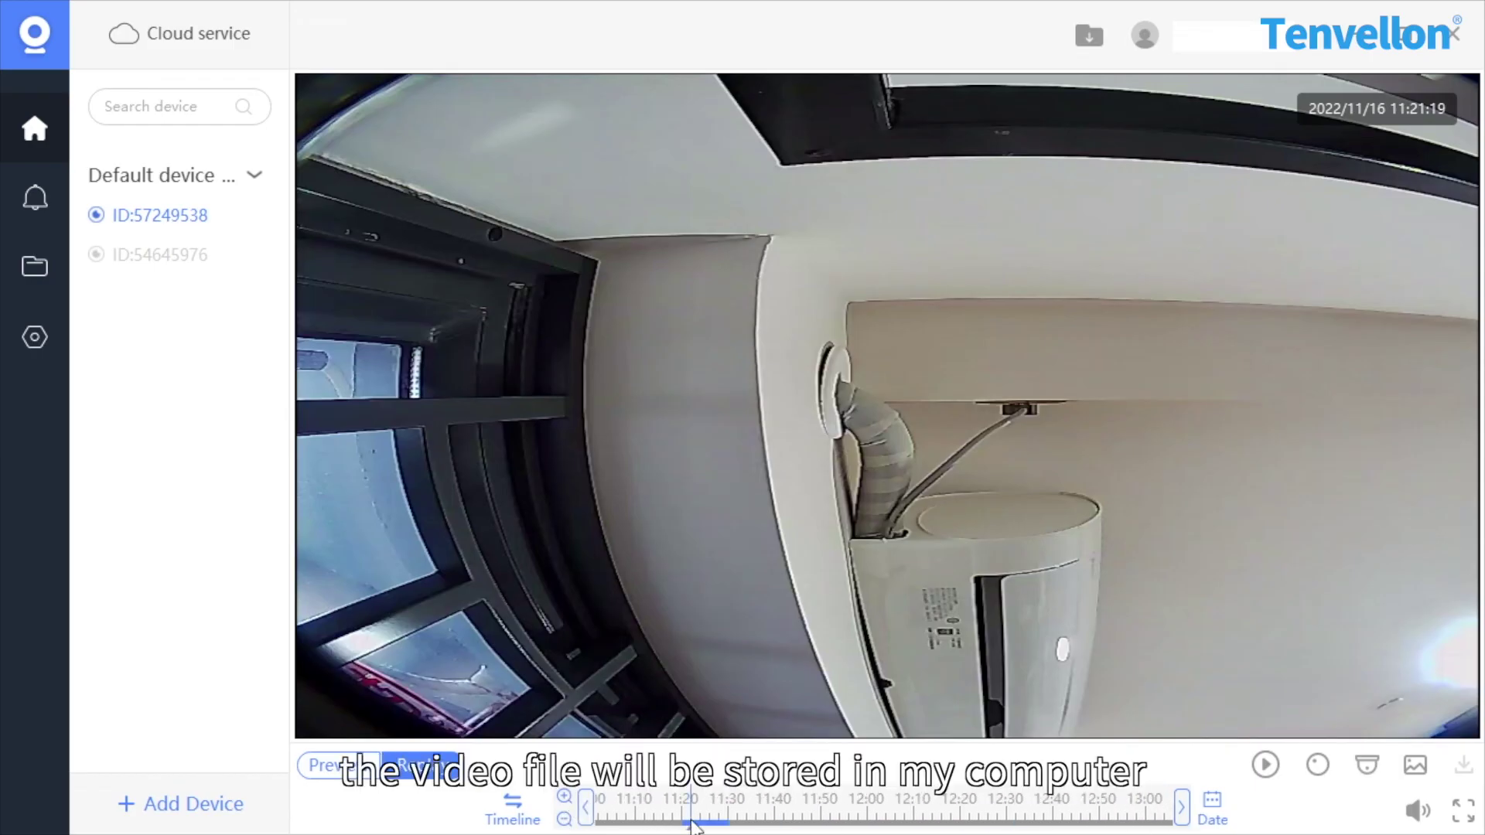
left_click(1266, 766)
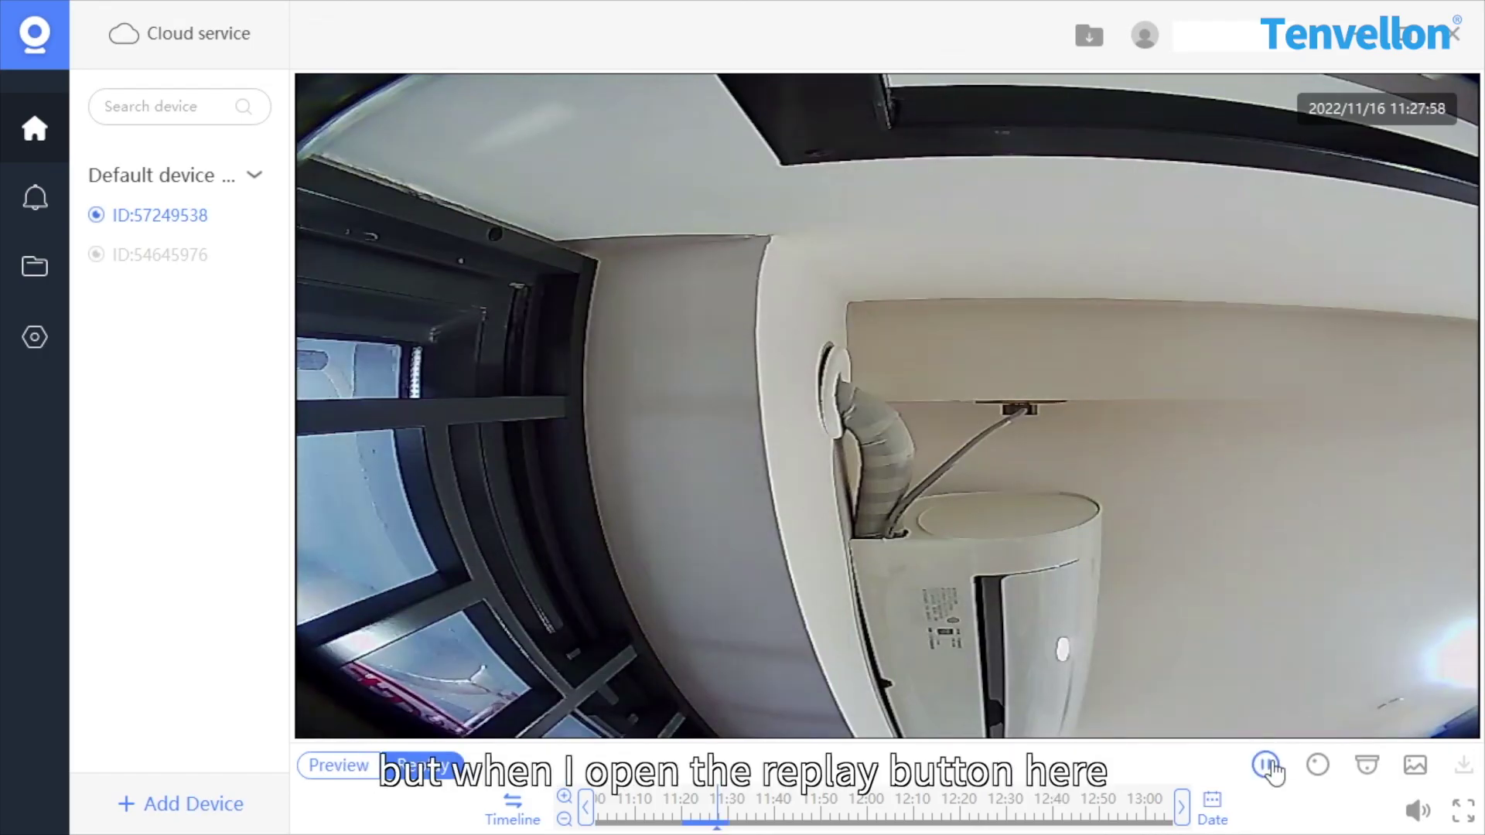
left_click(1267, 766)
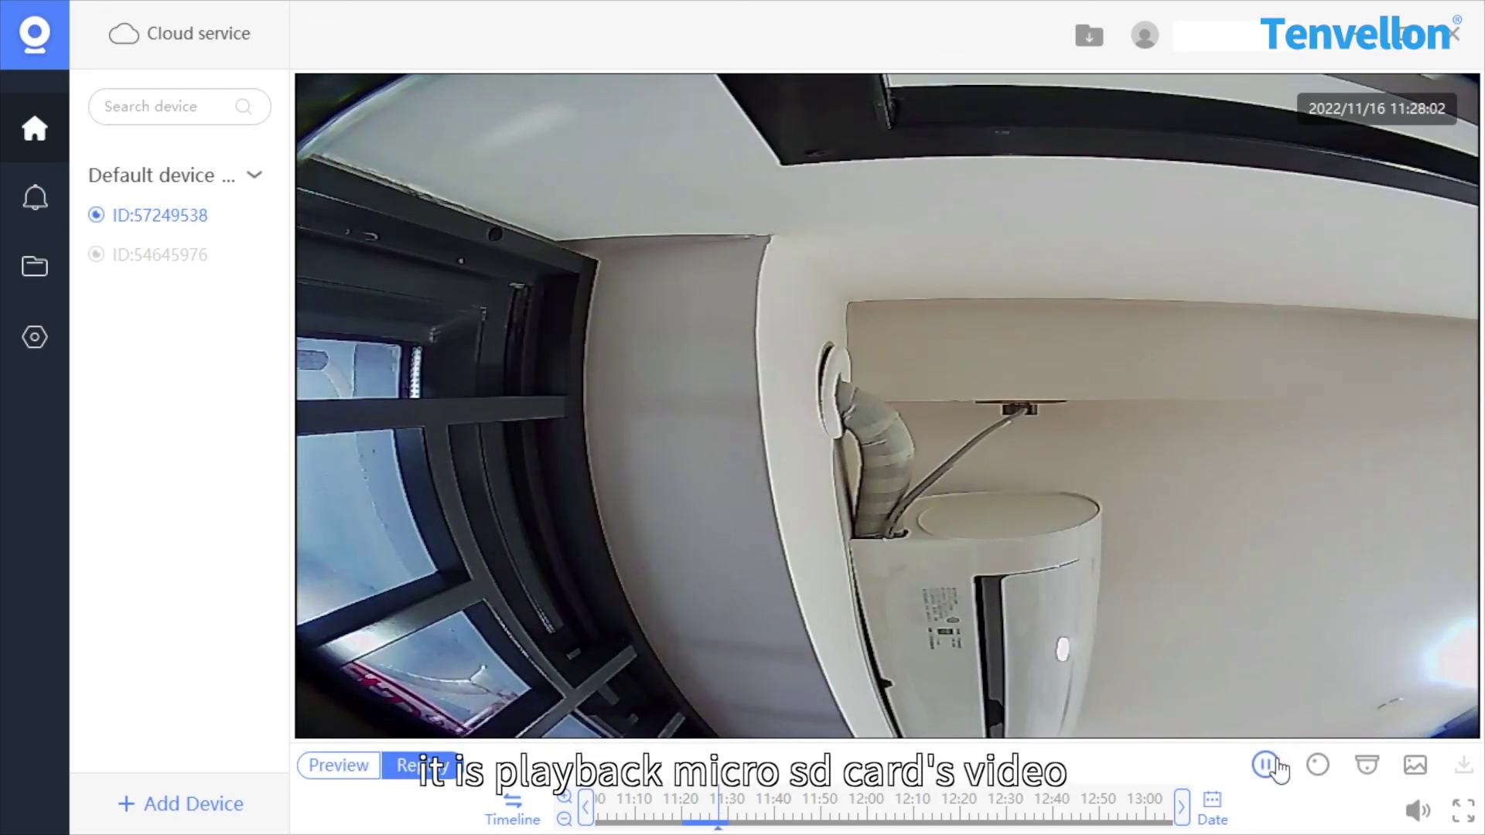
Check the locally saved video list, and switch the second camera's live preview to HD quality
left_click(45, 271)
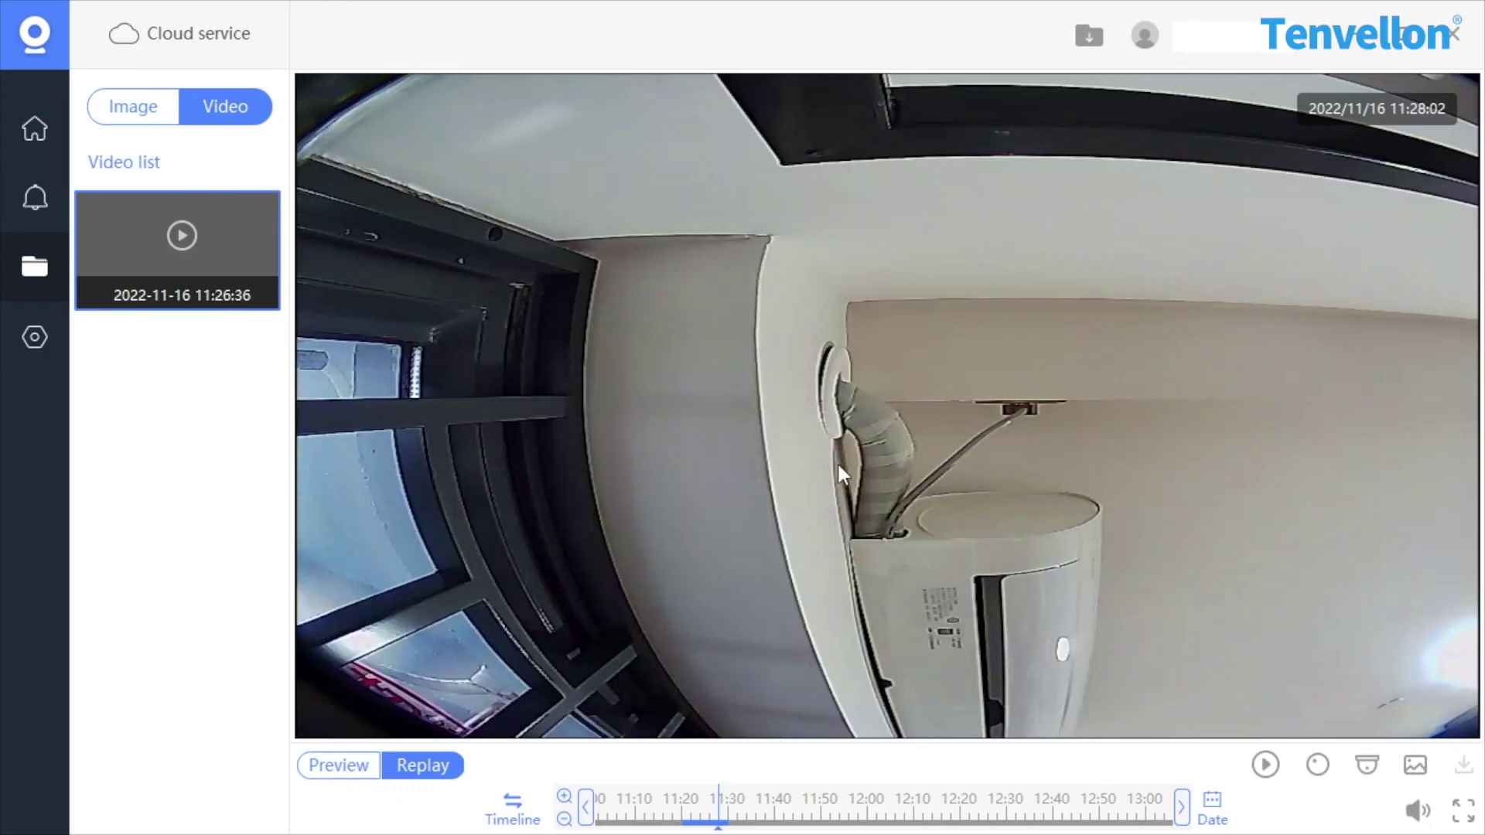
left_click(35, 133)
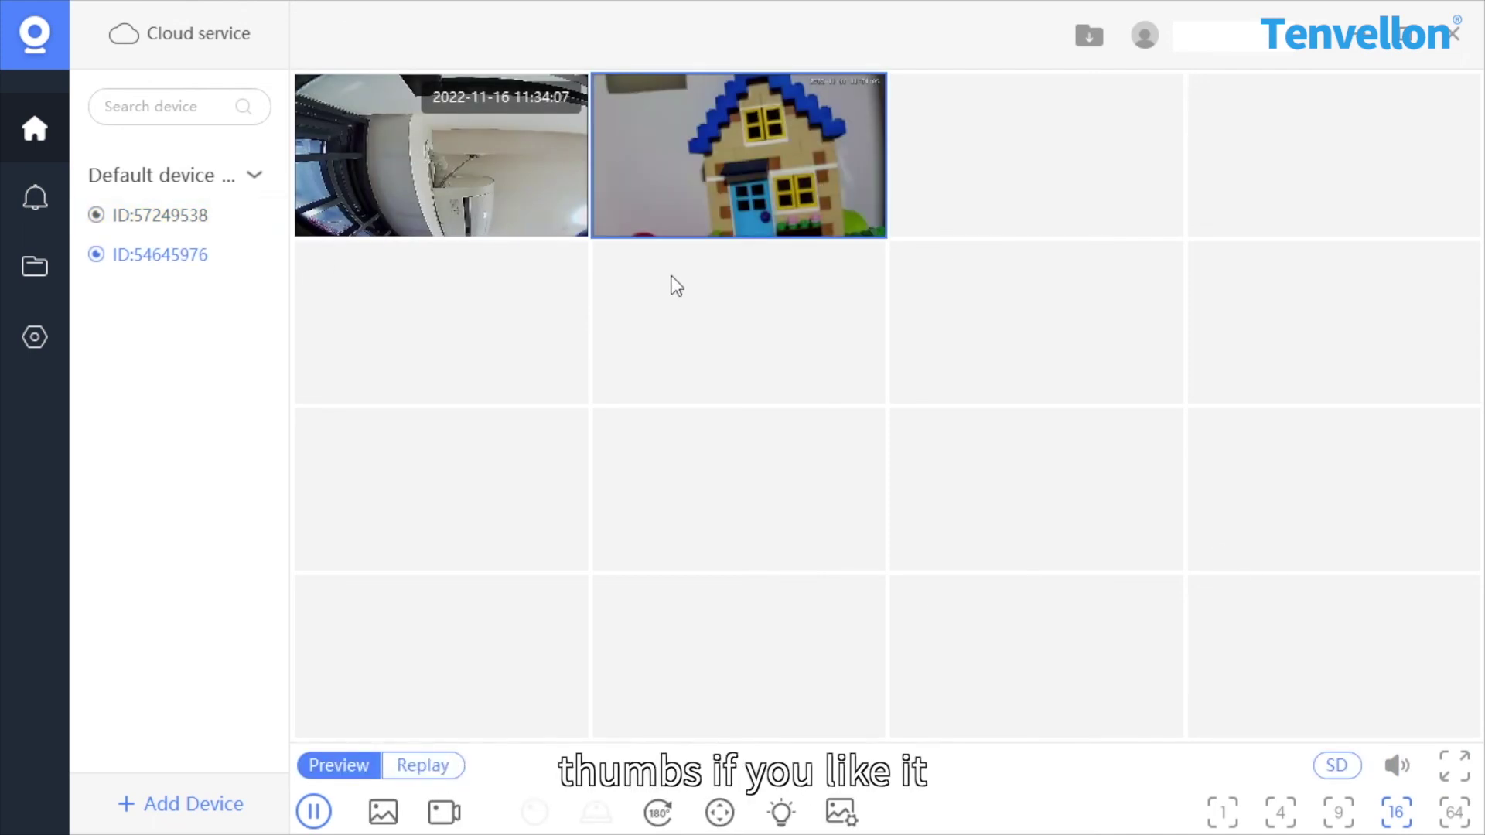
left_click(1338, 767)
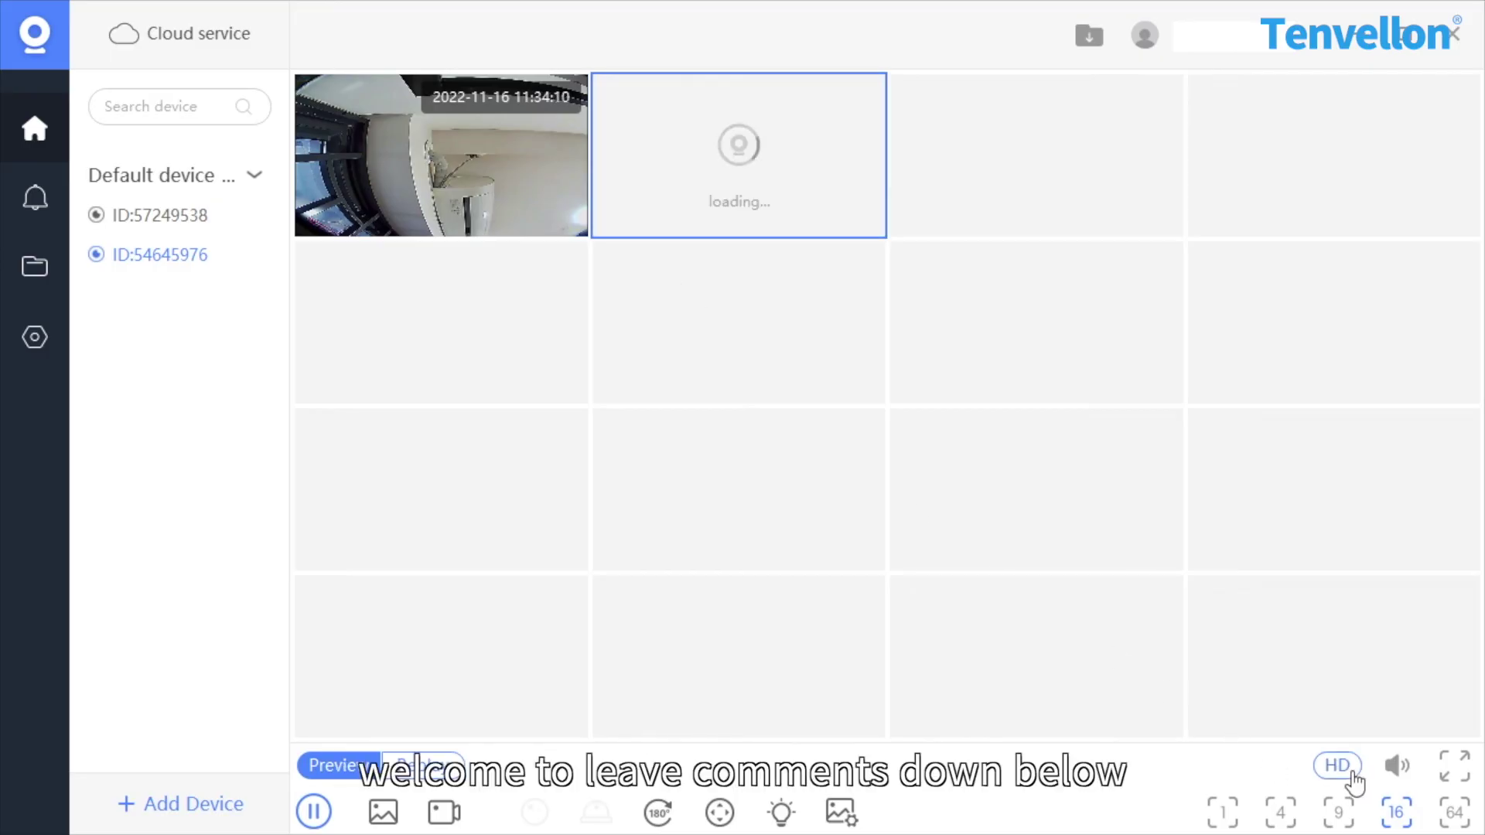